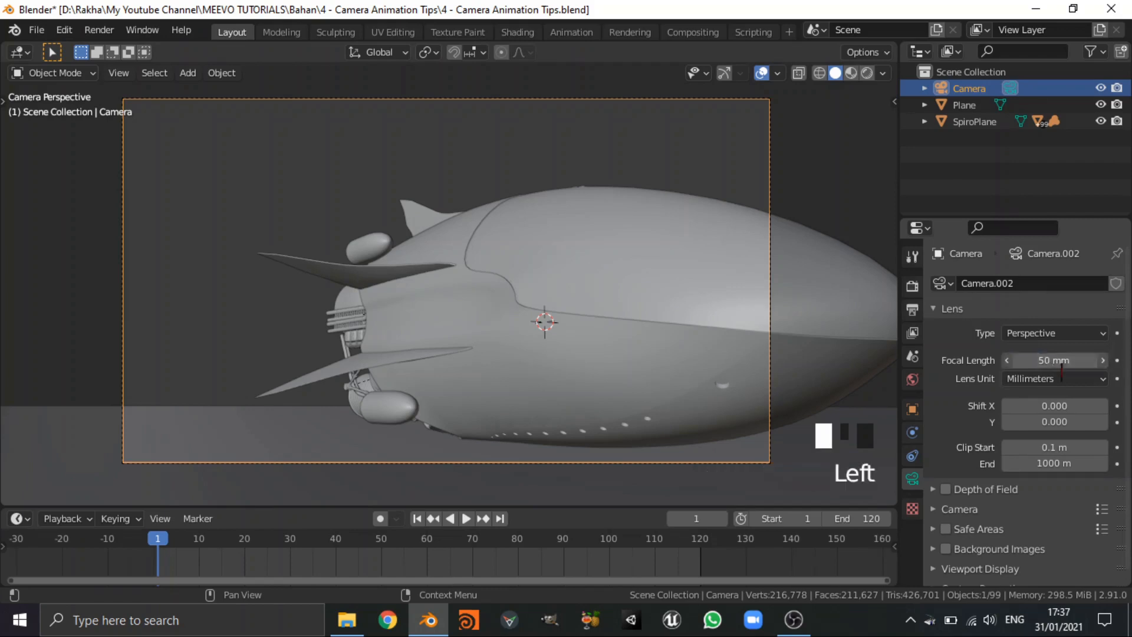
Set the camera's focal length to 36 mm
type("6")
key("Return")
Reposition the camera slightly and insert a Location keyframe for it at frame 1
key("g")
key("g")
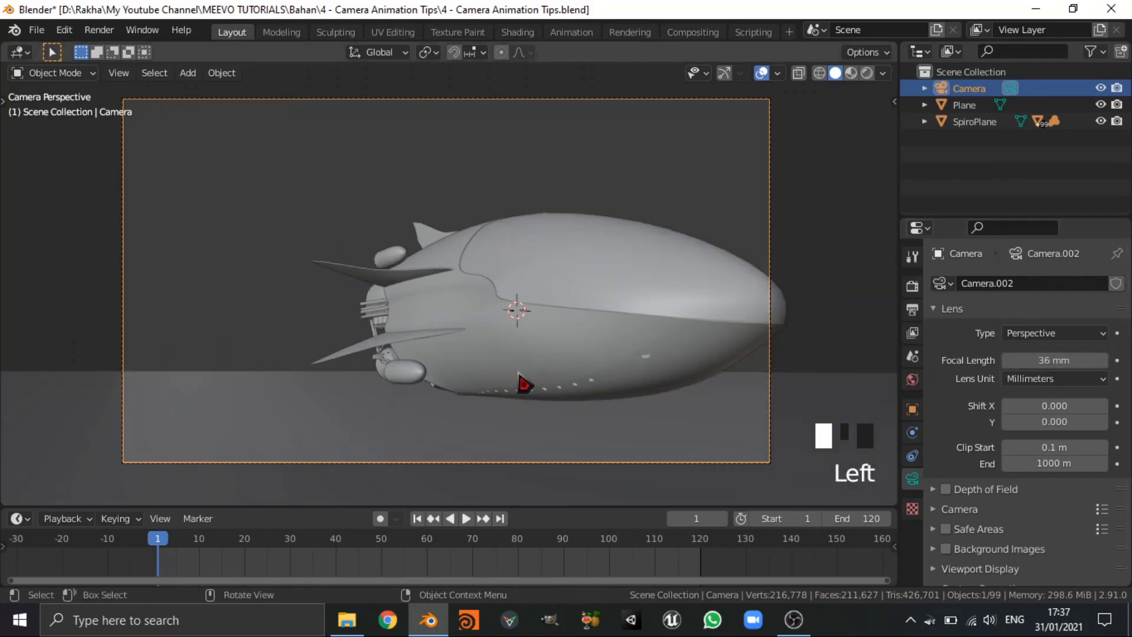
left_click(665, 229)
key("i")
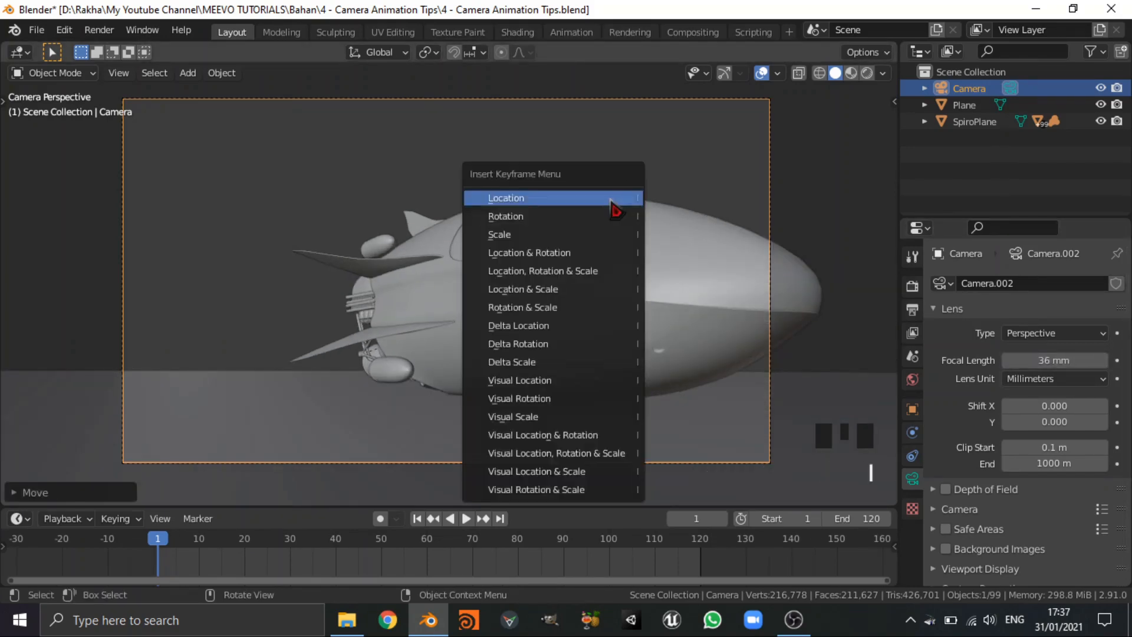
left_click(516, 199)
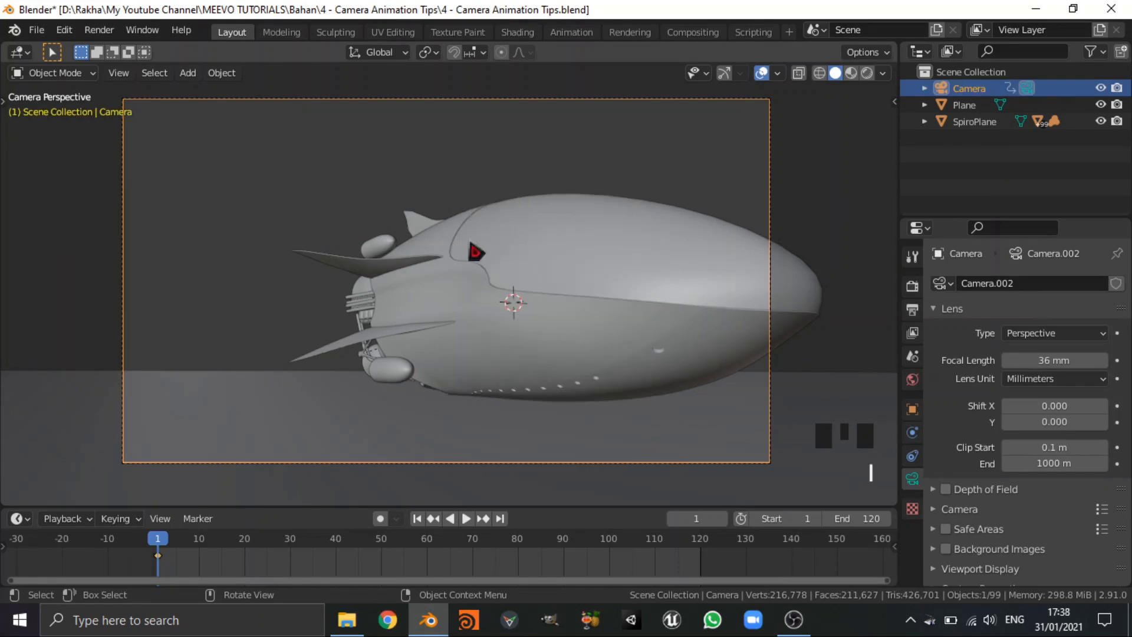
At frame 120, move the camera so the whole ship sits inside the frame, and insert a Location keyframe
key("shift+Right")
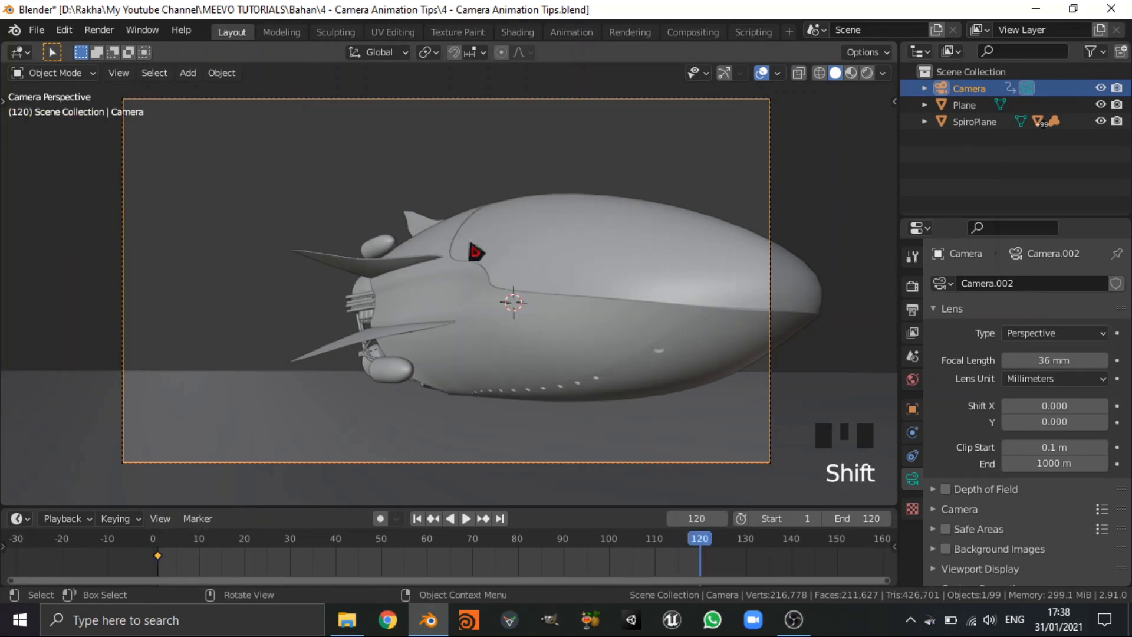
key("g")
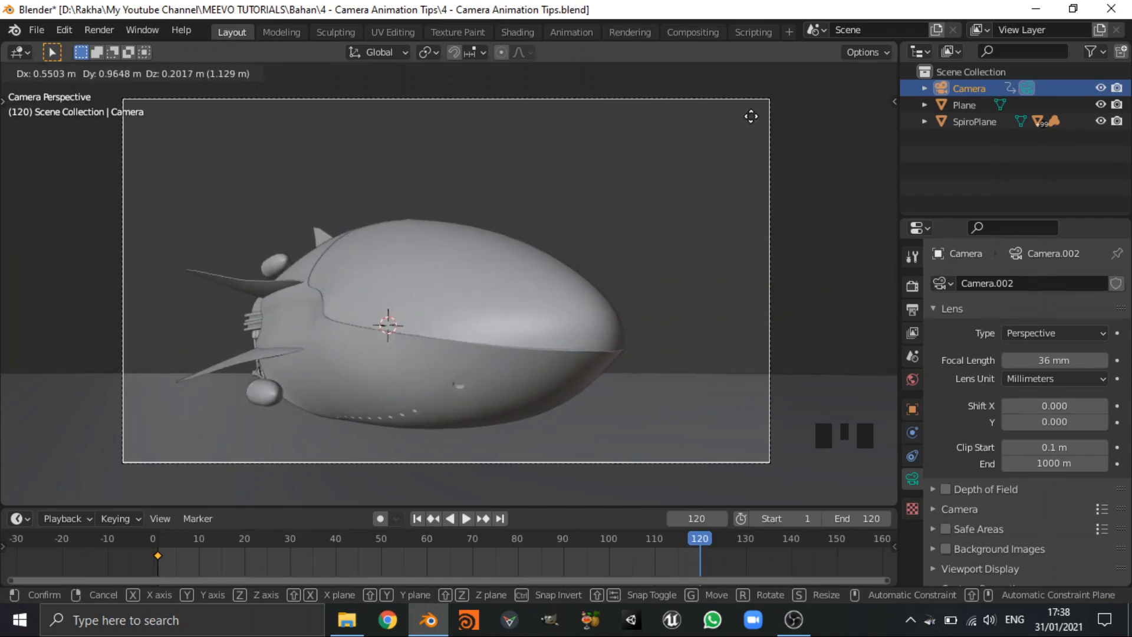
left_click(803, 111)
key("i")
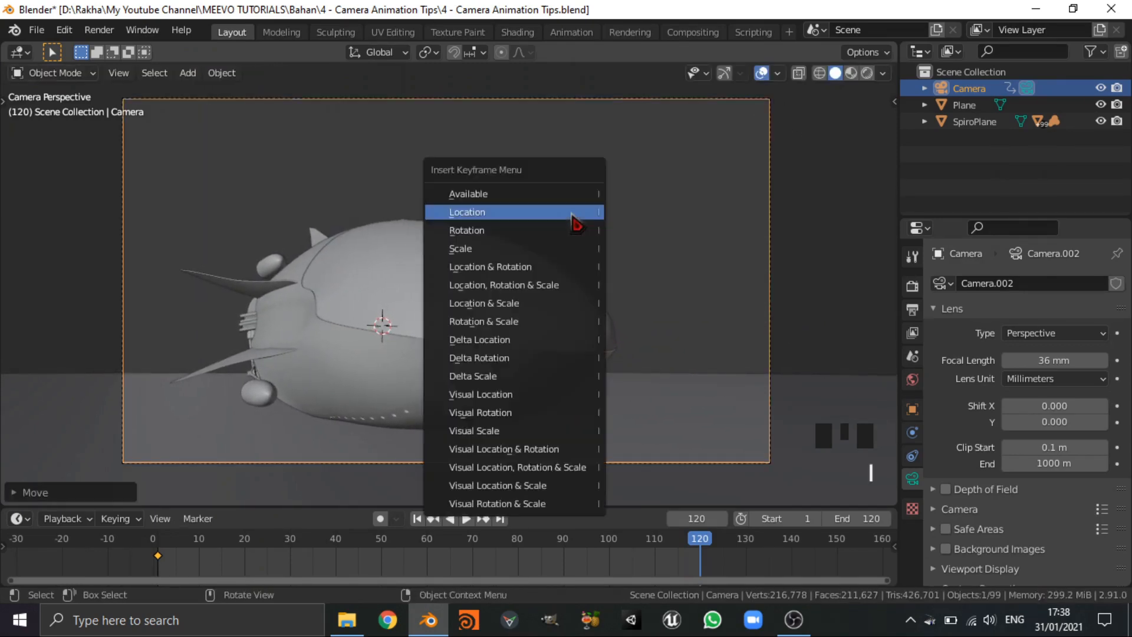
left_click(575, 212)
Play back the camera move from frame 1 and return to the first frame
key("shift+Left")
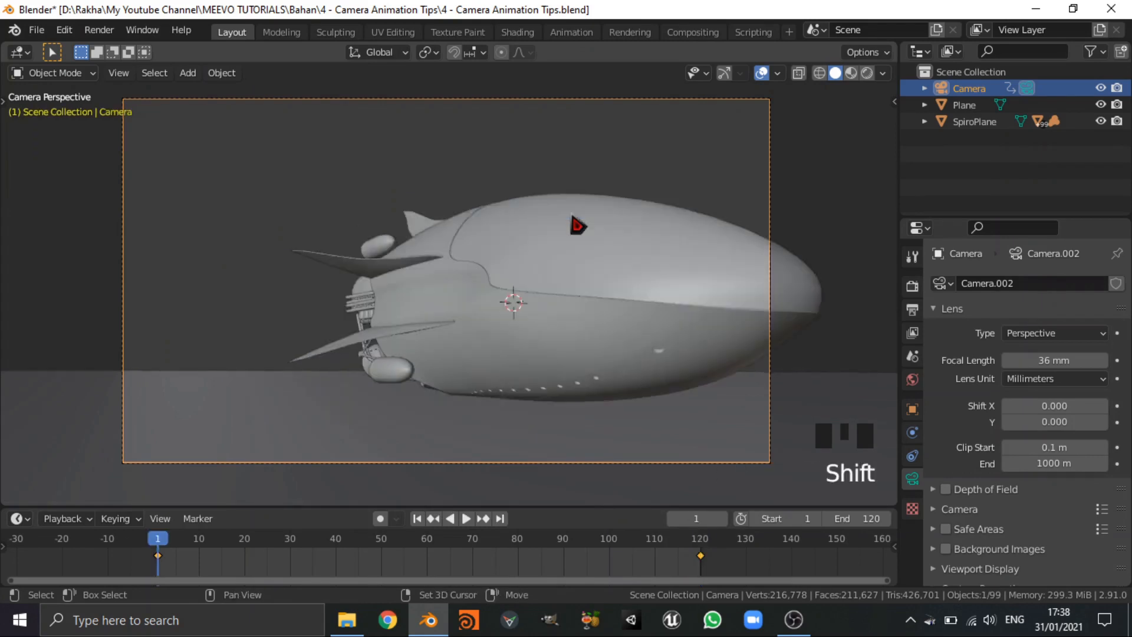
key("space")
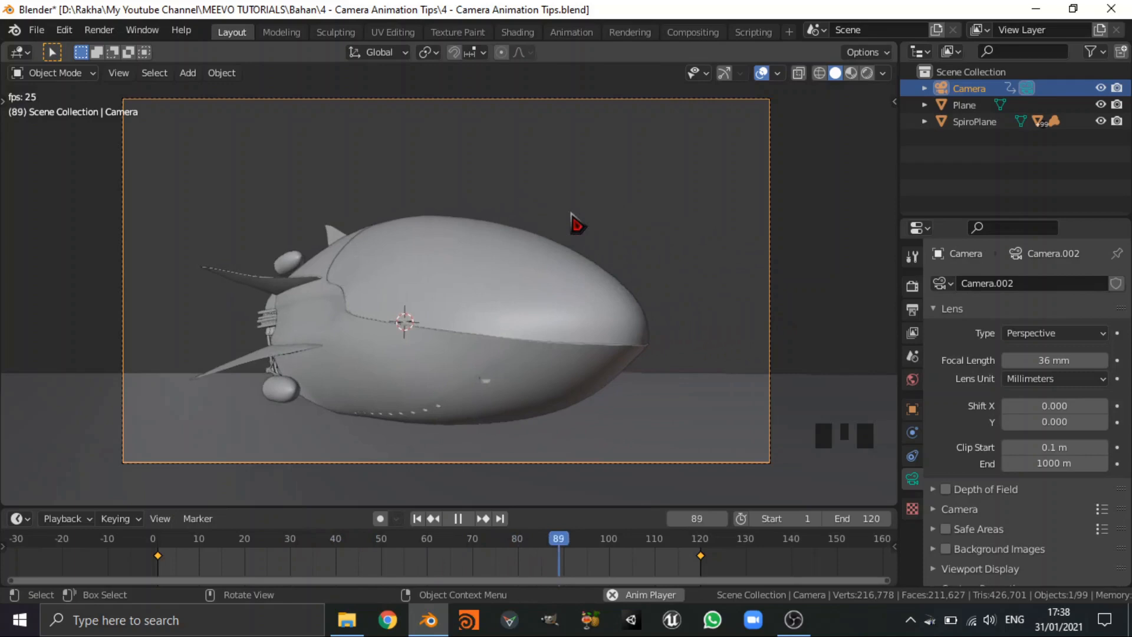
key("space")
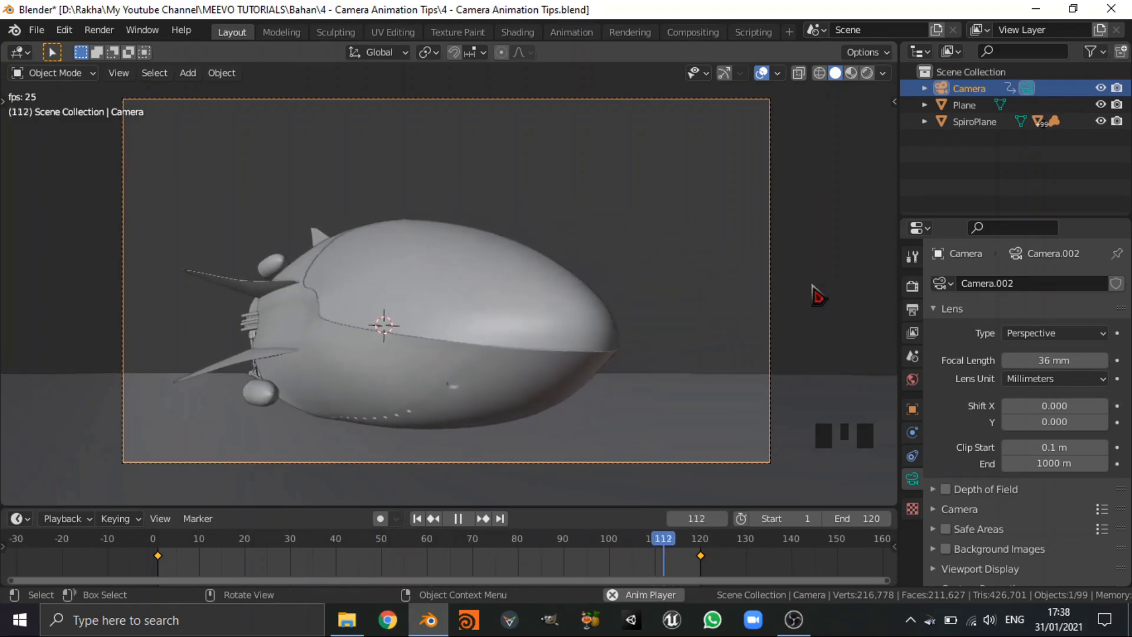
key("space")
key("shift+Left")
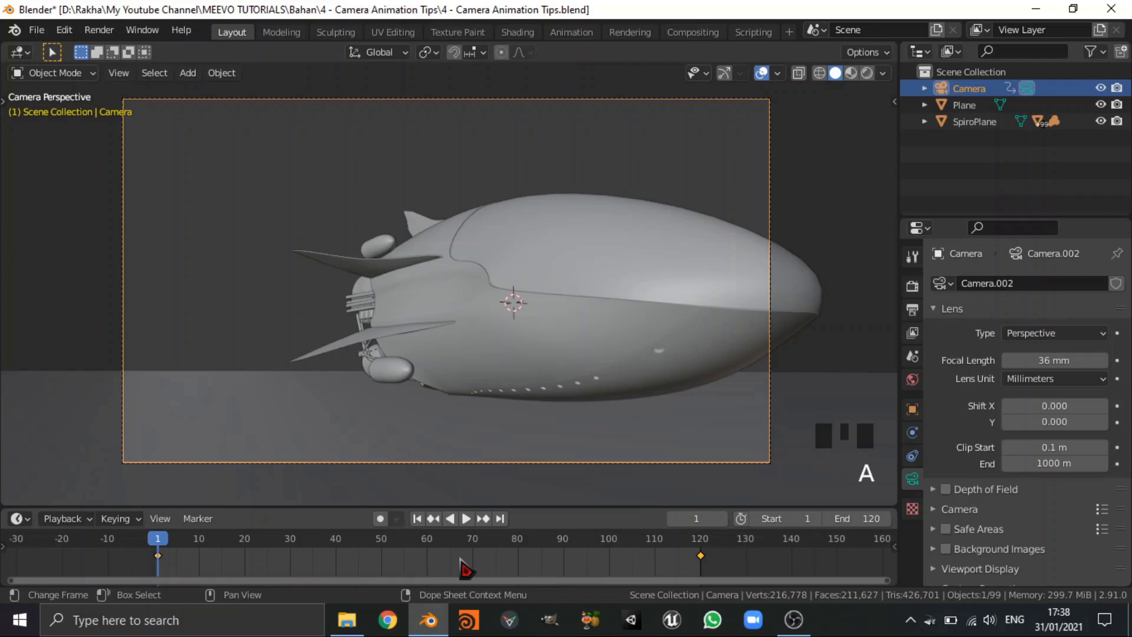
Set the interpolation of the camera's keyframes to Linear and play the animation
key("t")
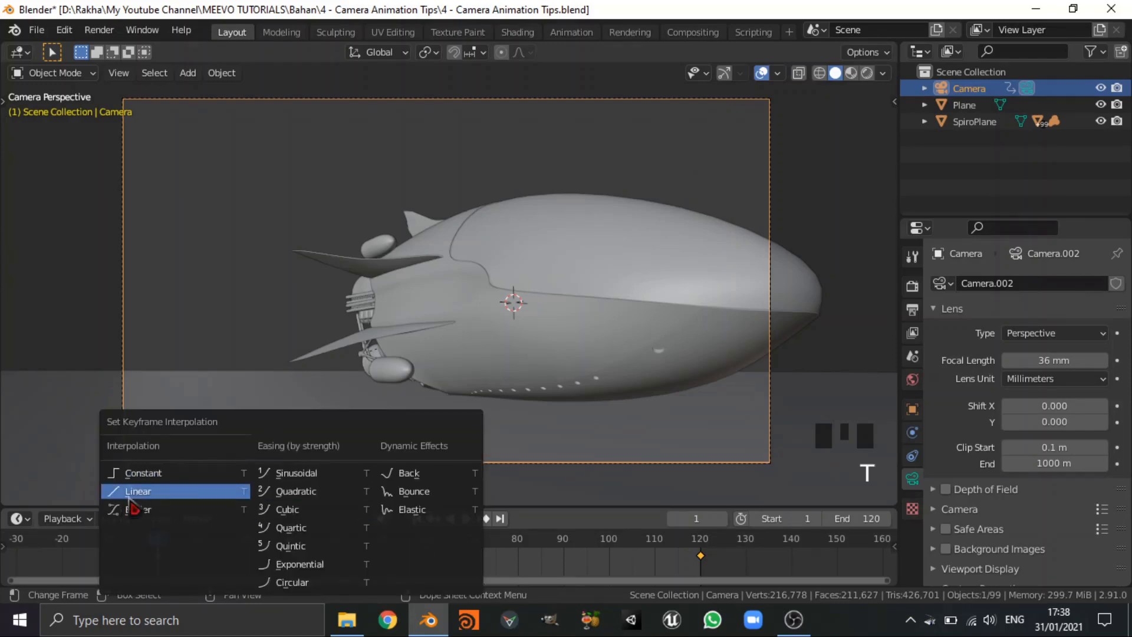
left_click(155, 496)
key("space")
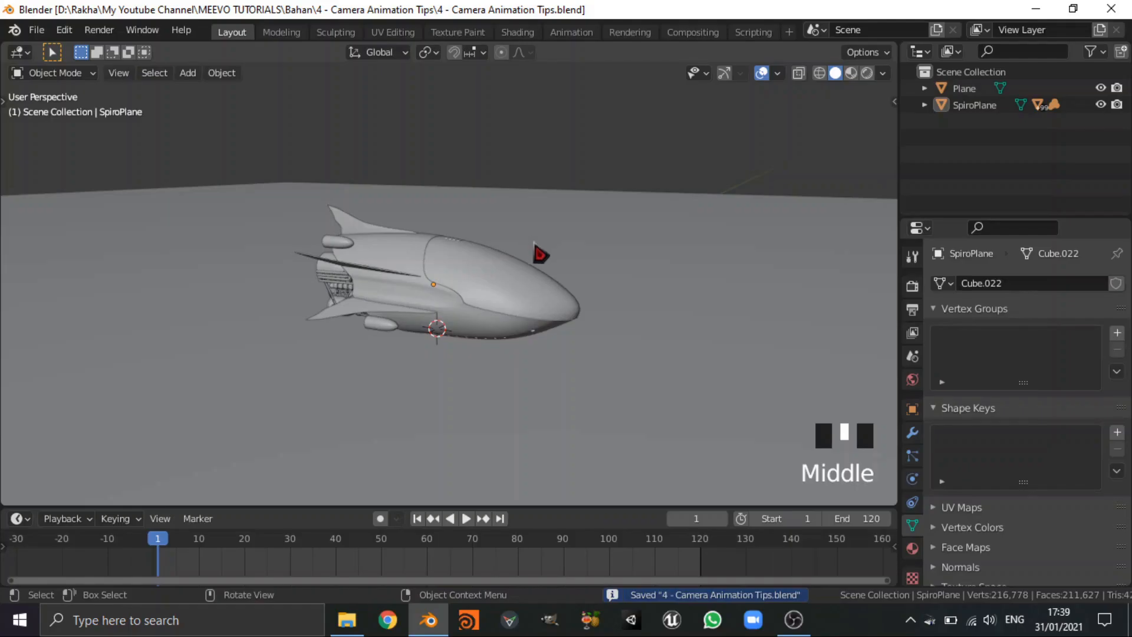
Add a camera aligned to an elevated front-side view of the ship, and set its focal length to 37.3 mm
middle_click_drag(534, 243, 597, 174)
key("shift+a")
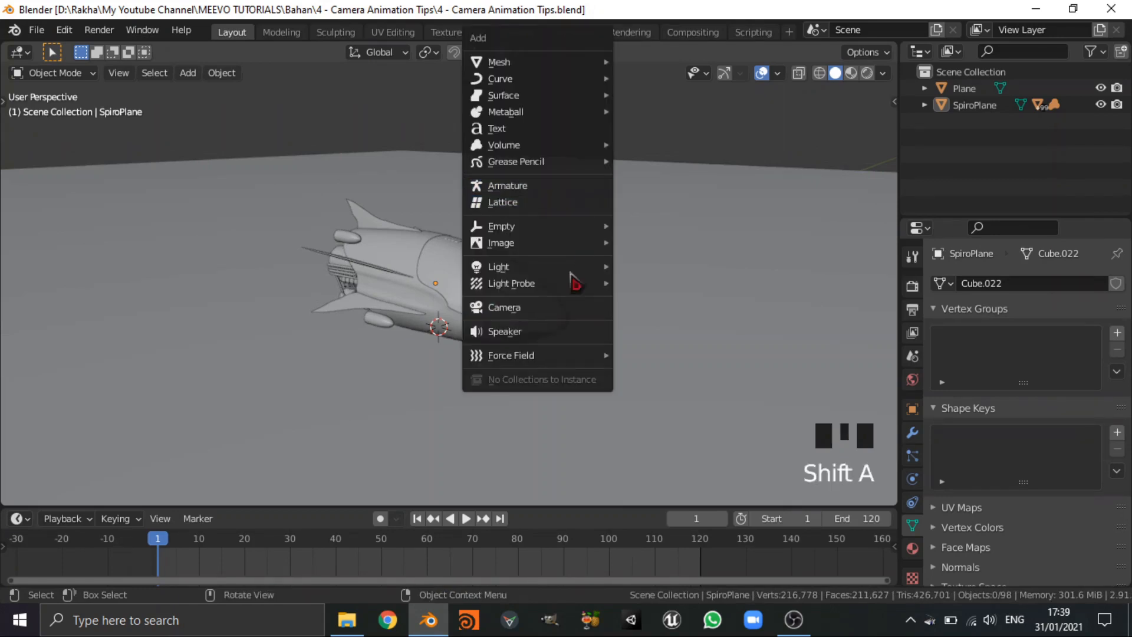
left_click(569, 318)
mouse_move(569, 318)
middle_mouse_down()
mouse_move(575, 335)
mouse_move(560, 337)
middle_mouse_up()
key("ctrl+alt+KP_0")
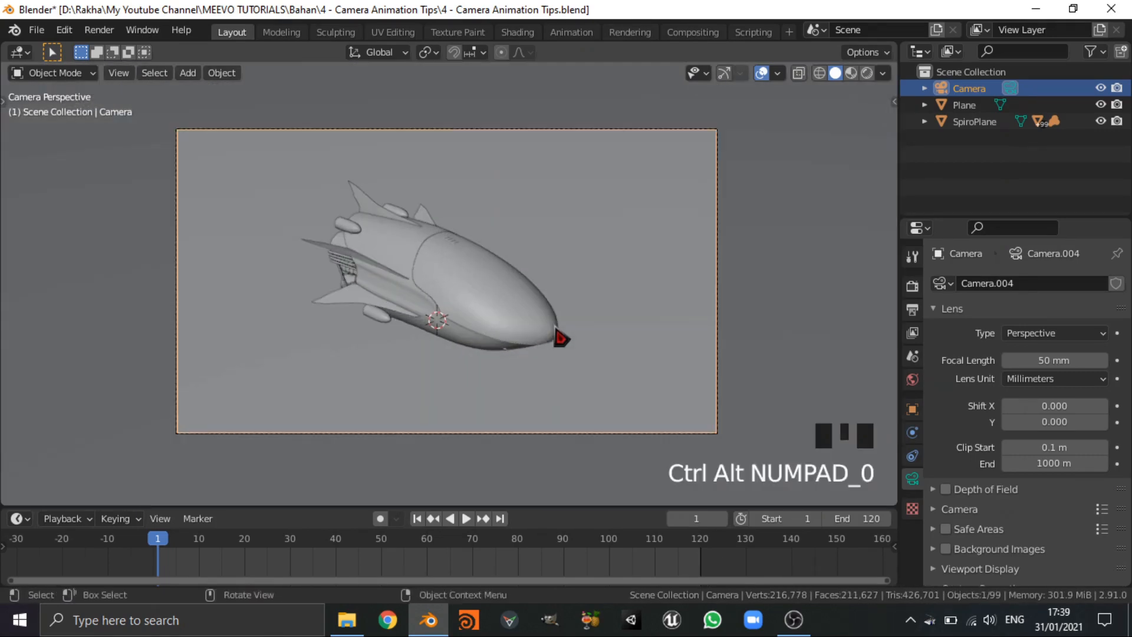
left_click_drag(1069, 362, 1015, 362)
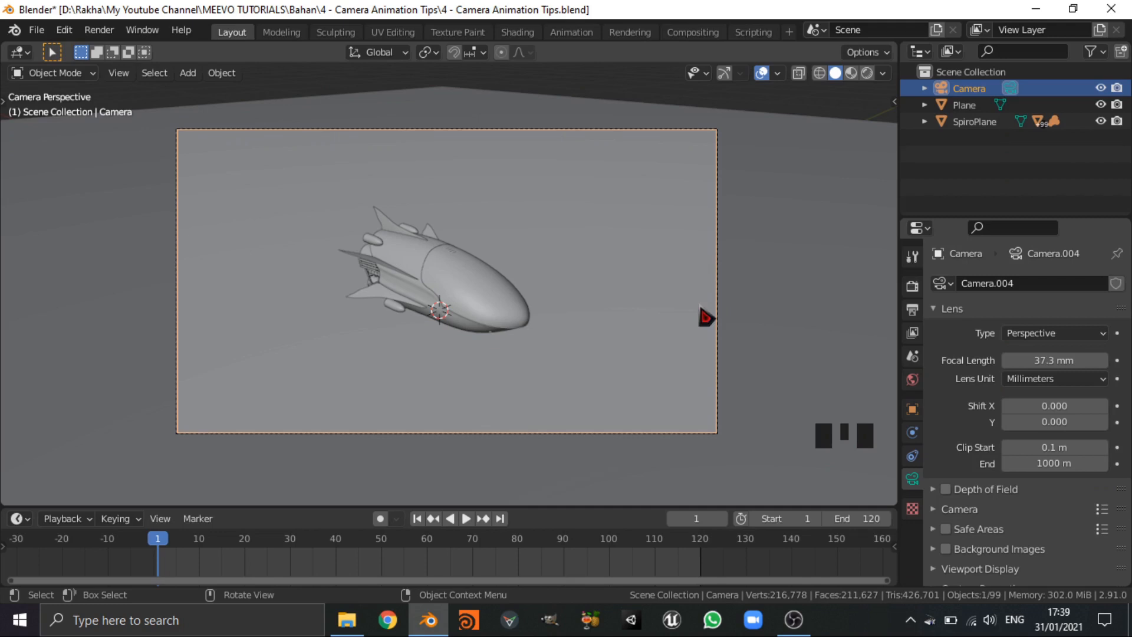
Snap the 3D cursor to the SpiroPlane object's origin
left_click(371, 242)
key("grave")
middle_click_drag(525, 348, 691, 308)
key("shift+s")
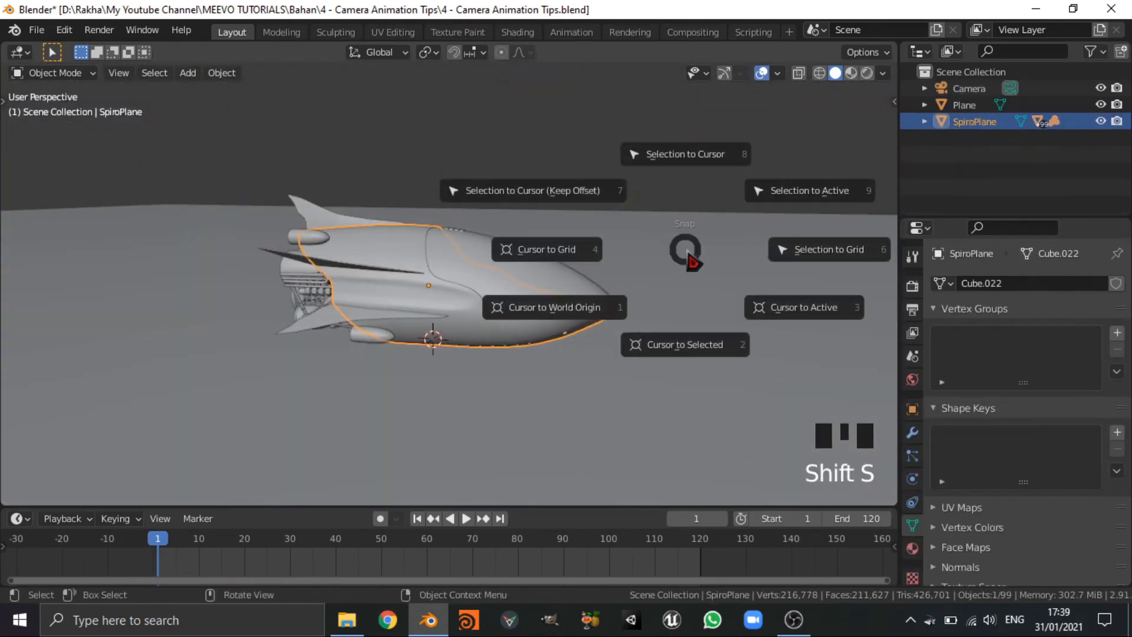
left_click(715, 352)
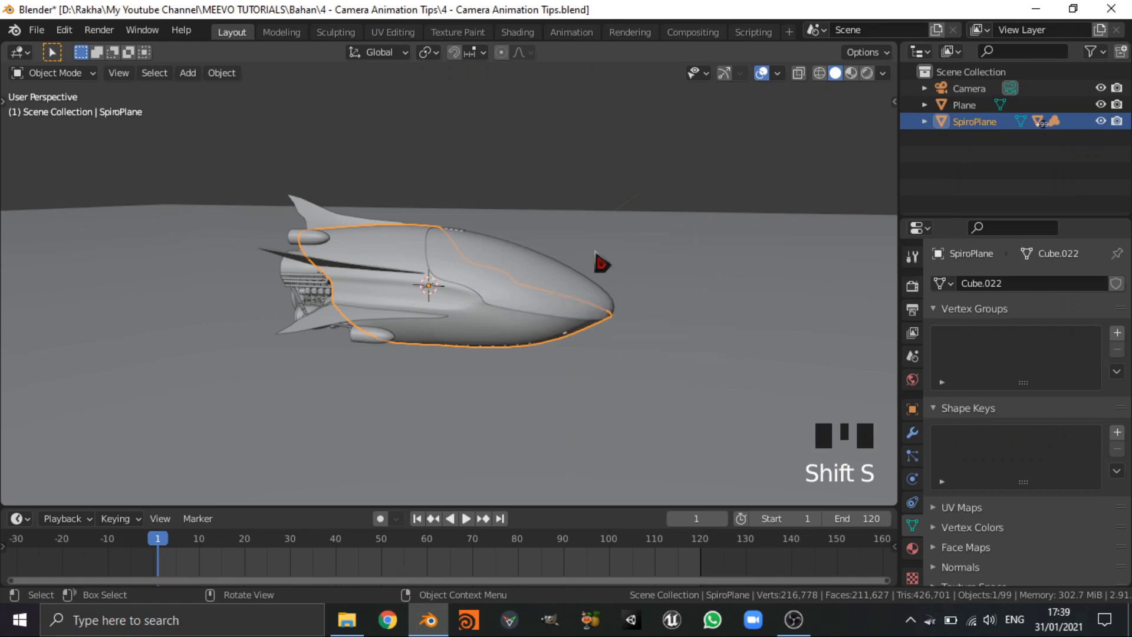
Add a Sphere empty at the 3D cursor and set its display size to 2.6 m
key("shift+a")
mouse_move(576, 231)
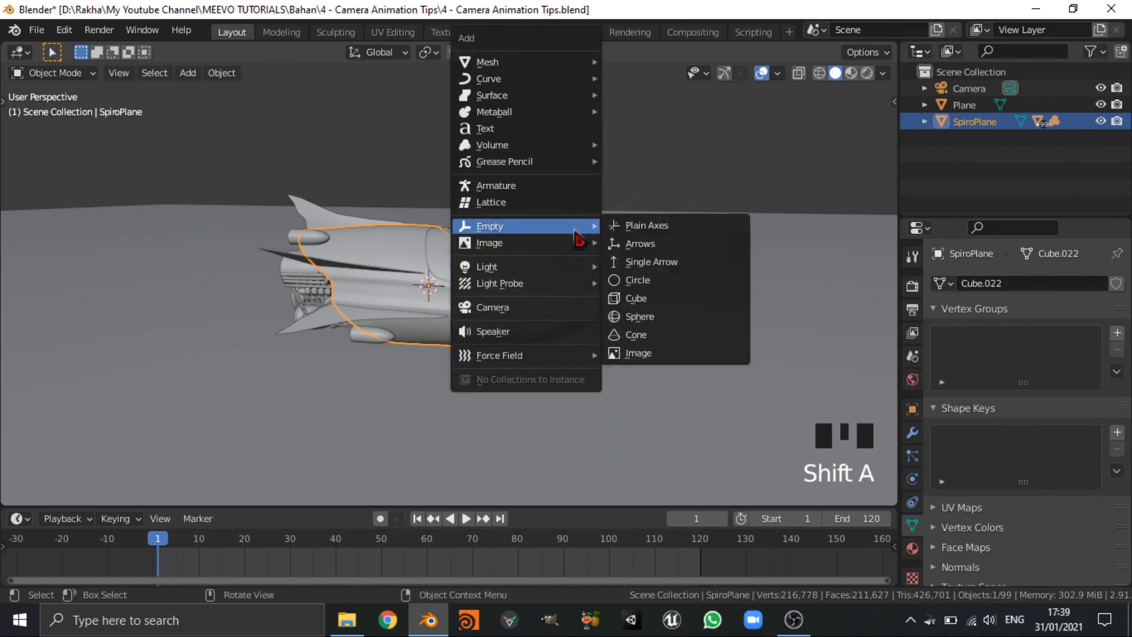
left_click(655, 318)
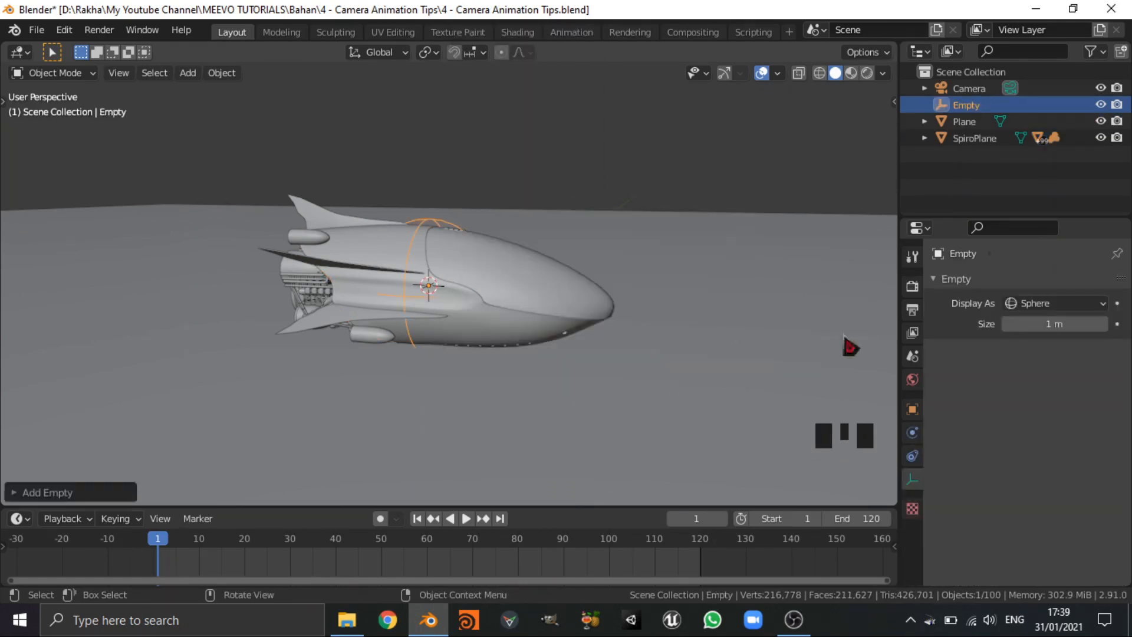
left_click_drag(1056, 324, 1091, 324)
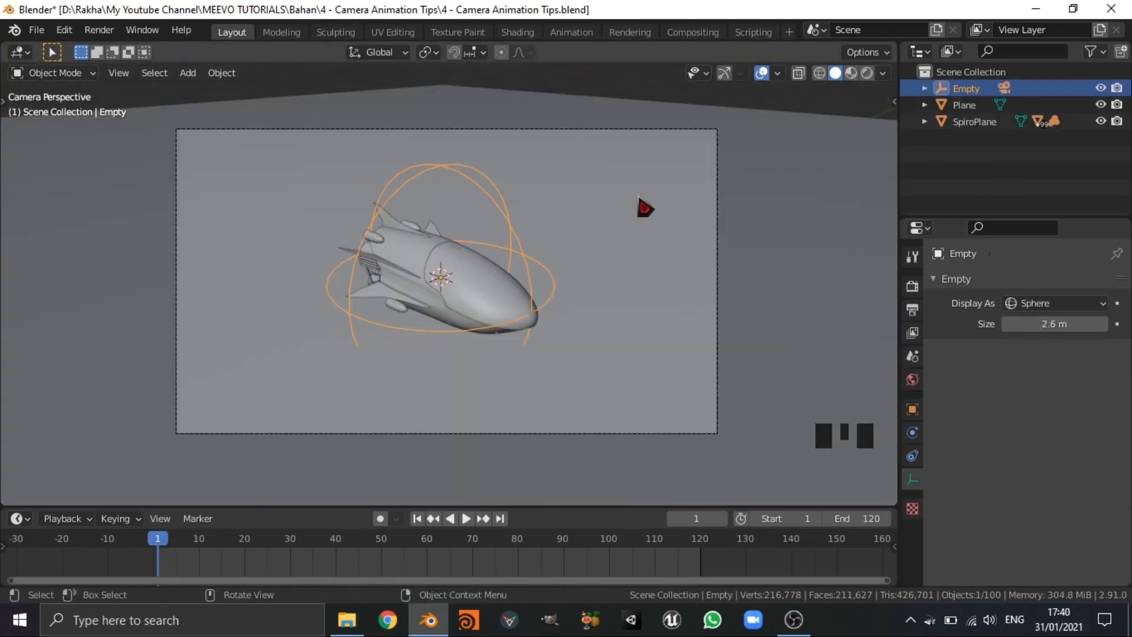
Parent the camera to the sphere empty using the Object option
scroll(705, 159, "down", 6)
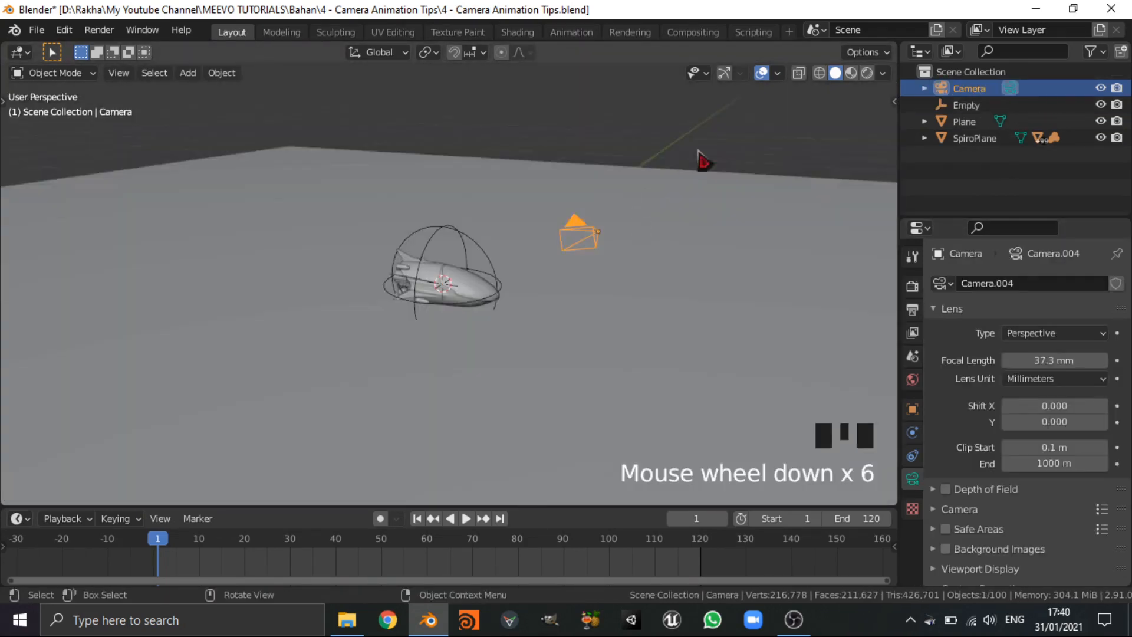
scroll(688, 195, "up", 1)
mouse_move(687, 195)
middle_mouse_down()
mouse_move(700, 215)
mouse_move(693, 198)
middle_mouse_up()
scroll(705, 193, "up", 1)
scroll(678, 189, "down", 1)
left_click(655, 192)
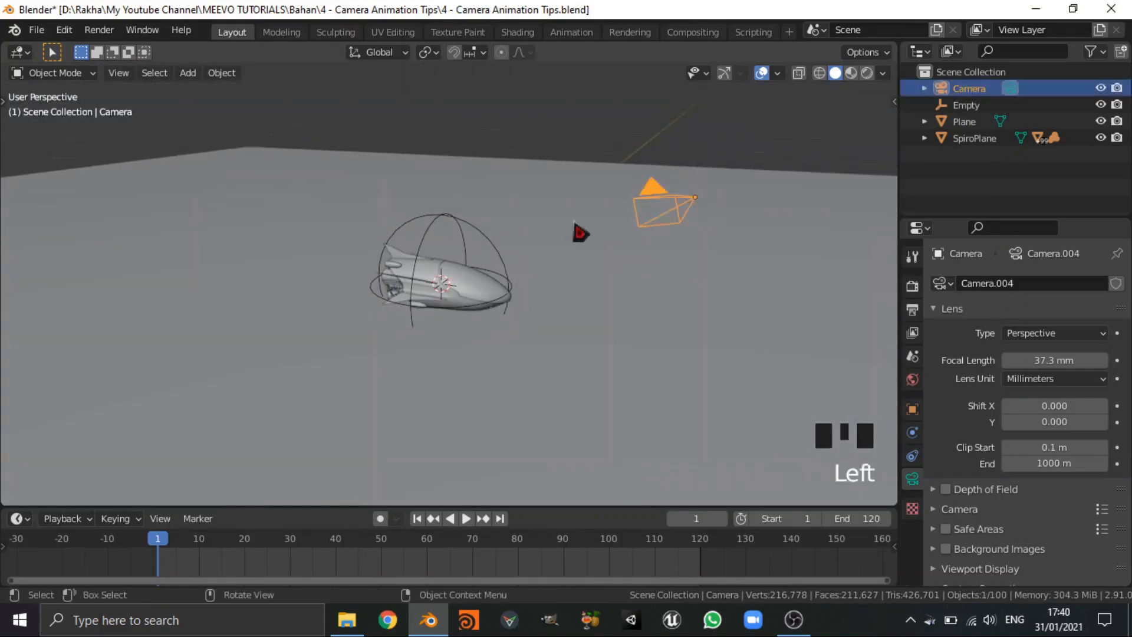
left_click(461, 233, "shift")
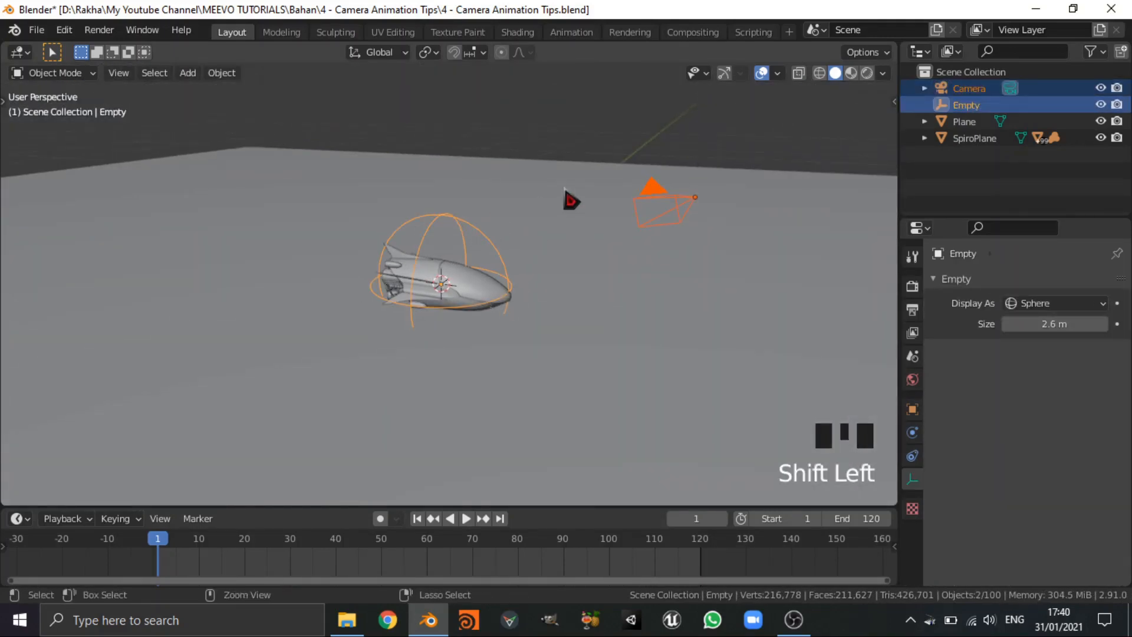
key("ctrl+p")
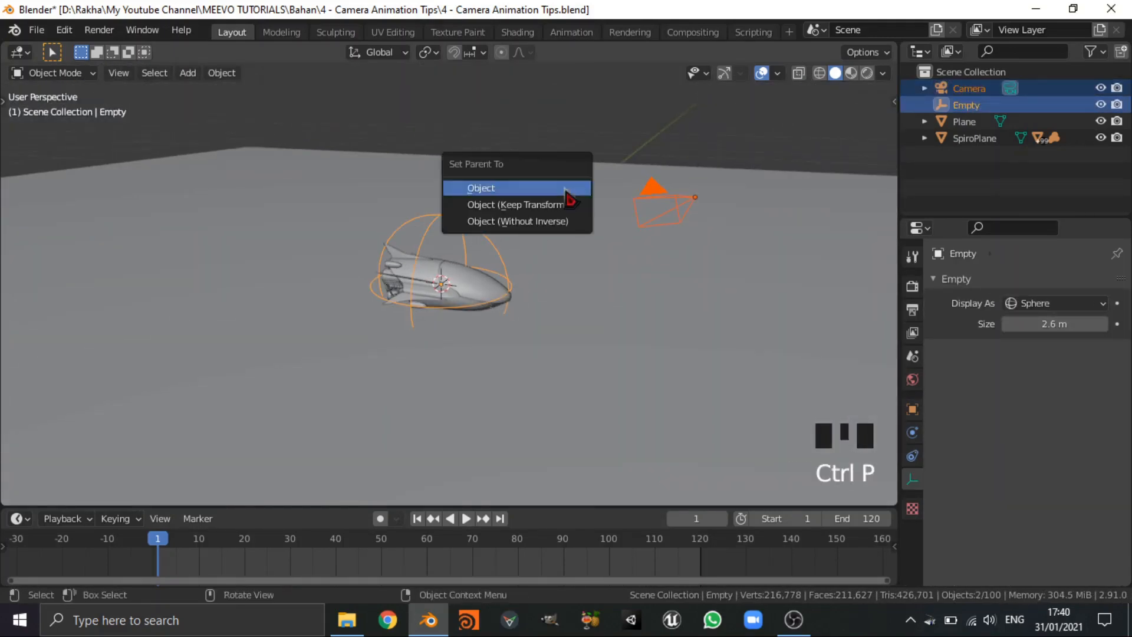
left_click(525, 189)
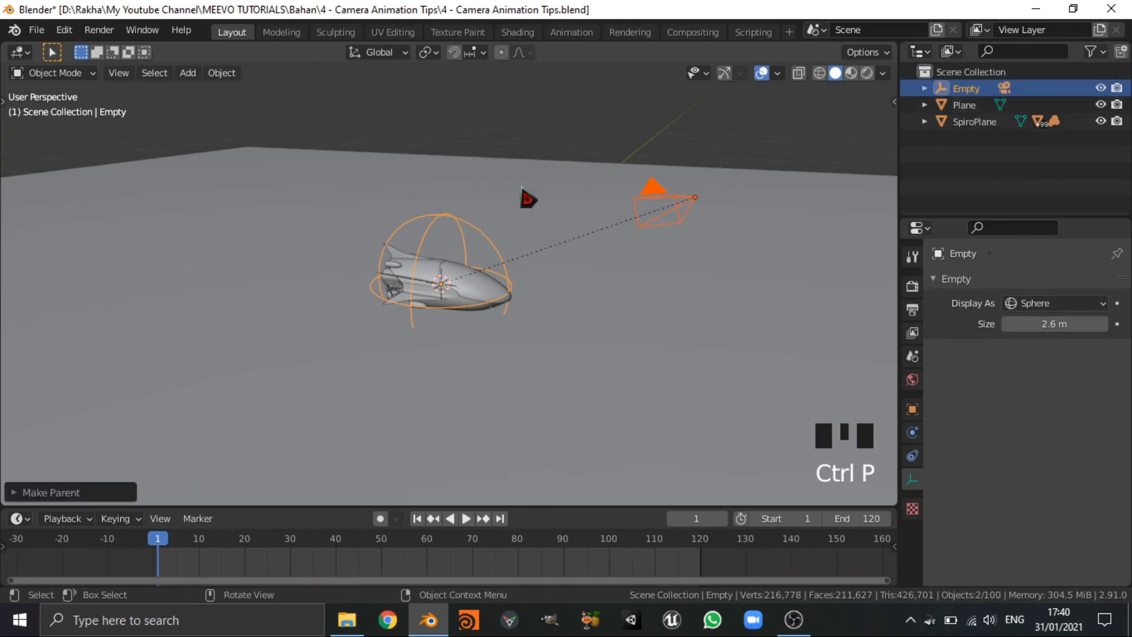
Test the camera orbit by rotating only the empty about the global Z axis, in user view and through the camera
left_click(967, 89)
key("r")
key("z")
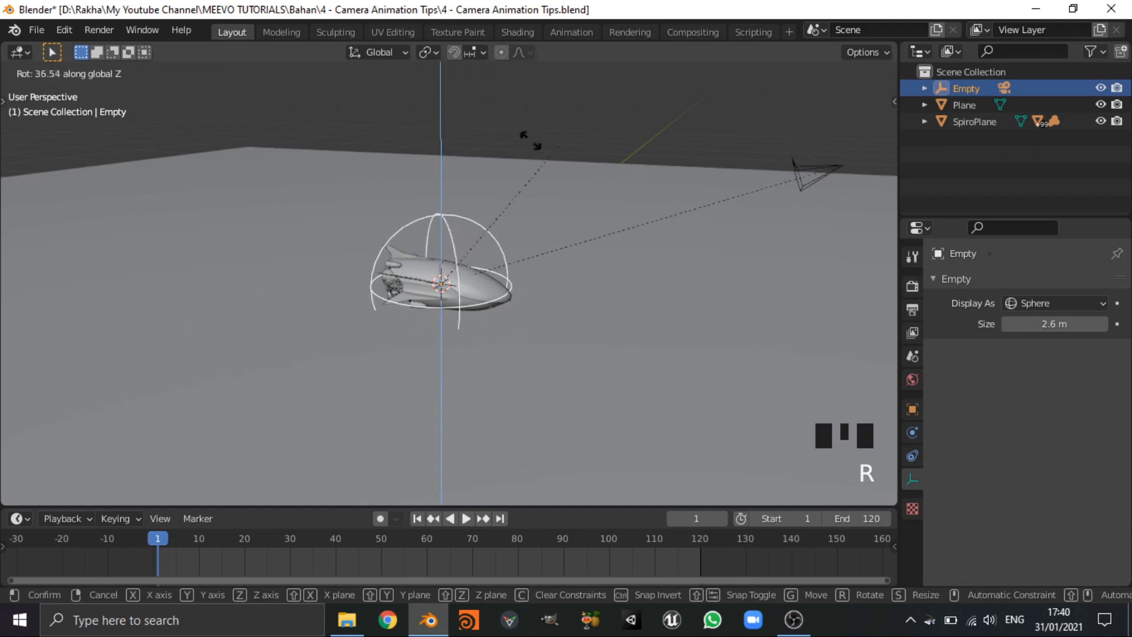
left_click(696, 368)
key("KP_0")
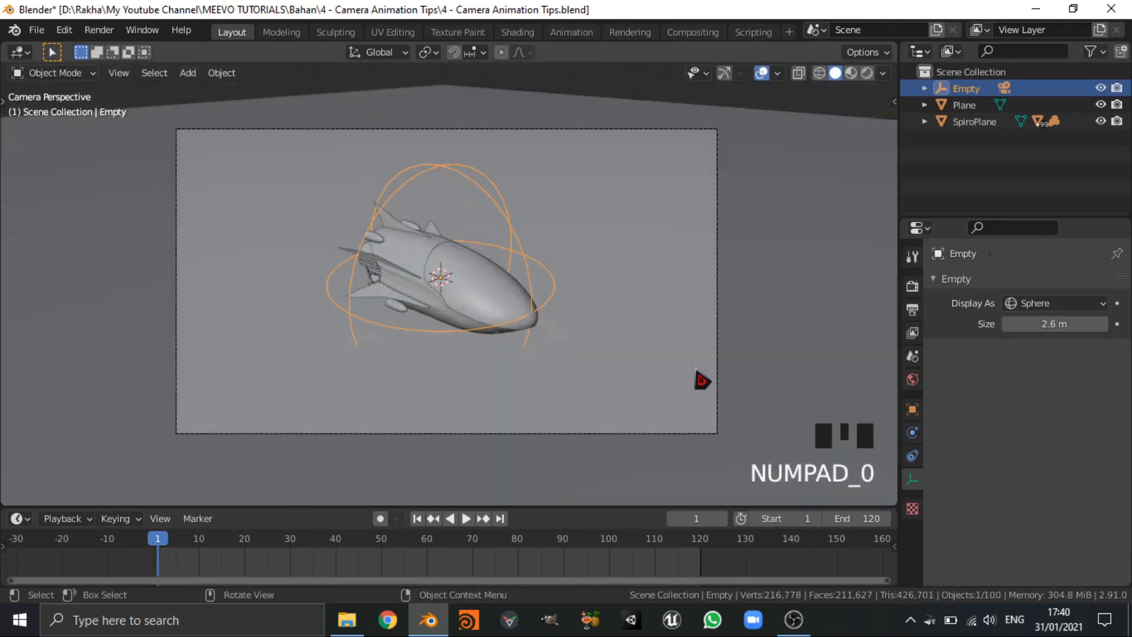
key("r")
key("z")
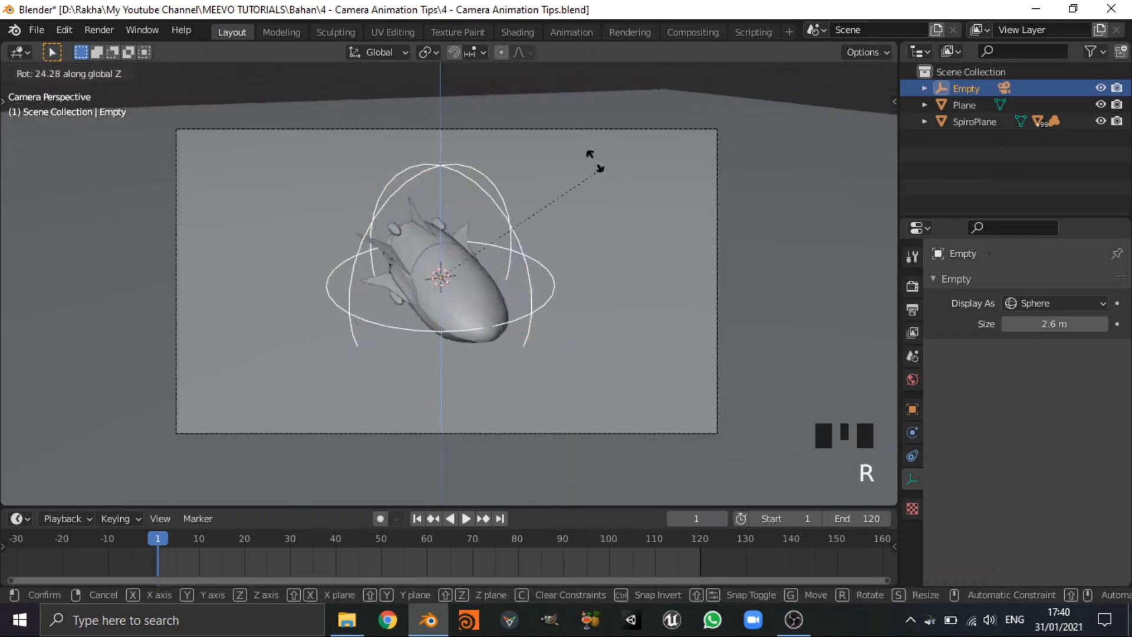
right_click(554, 118)
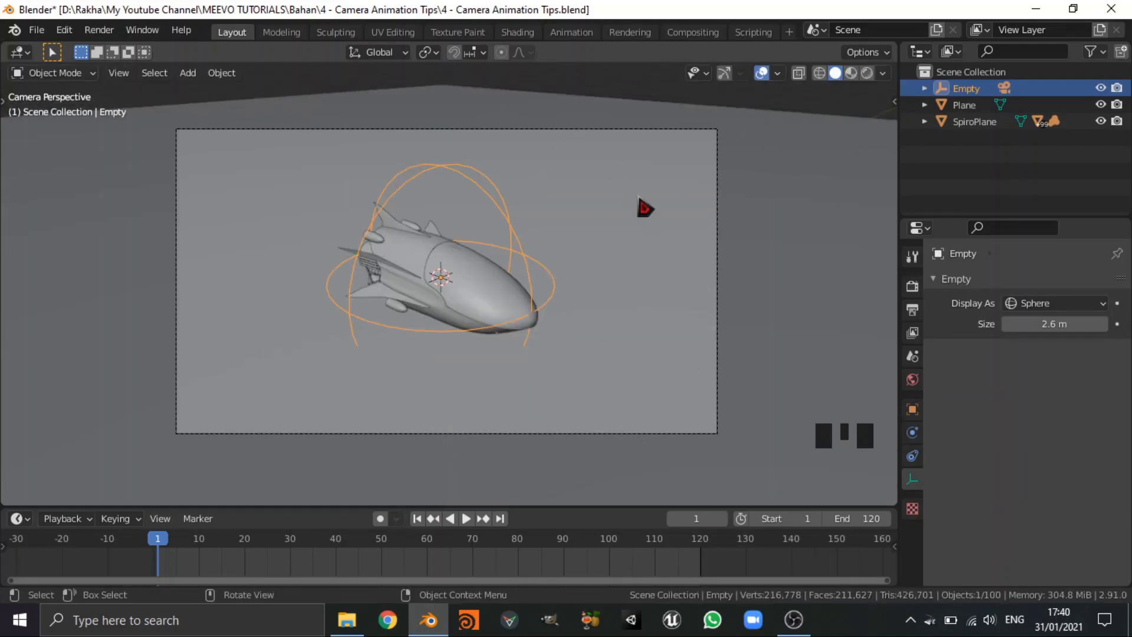
Insert a Rotation keyframe for the empty at frame 1
key("i")
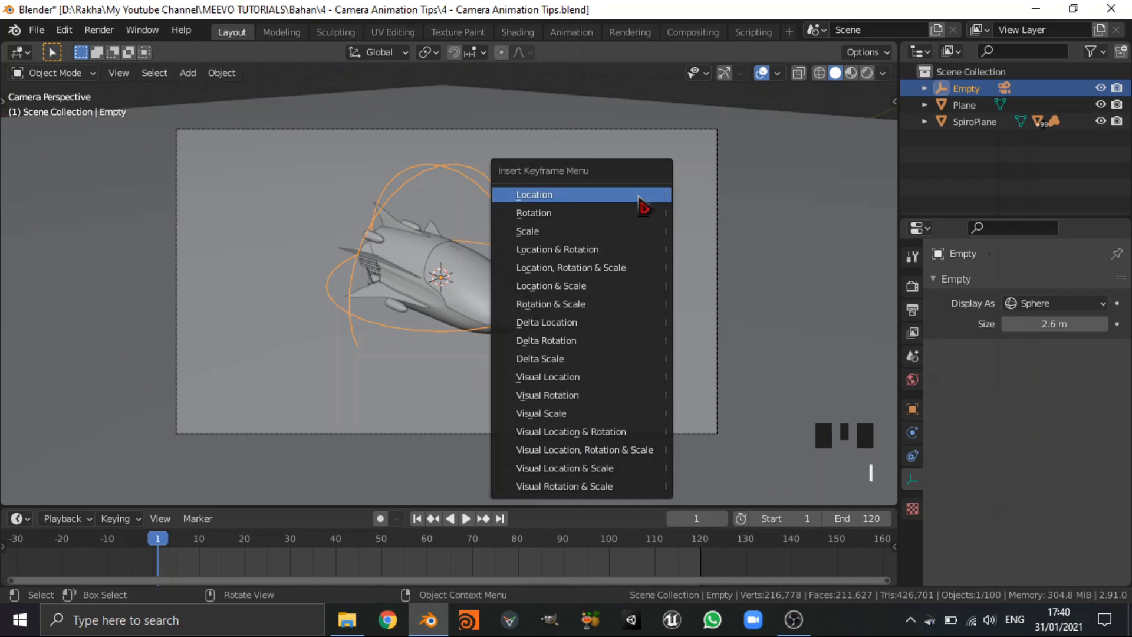
left_click(539, 213)
At frame 120, rotate the empty about global Z until the camera passes the ship's nose, and insert a Rotation keyframe
key("shift+Right")
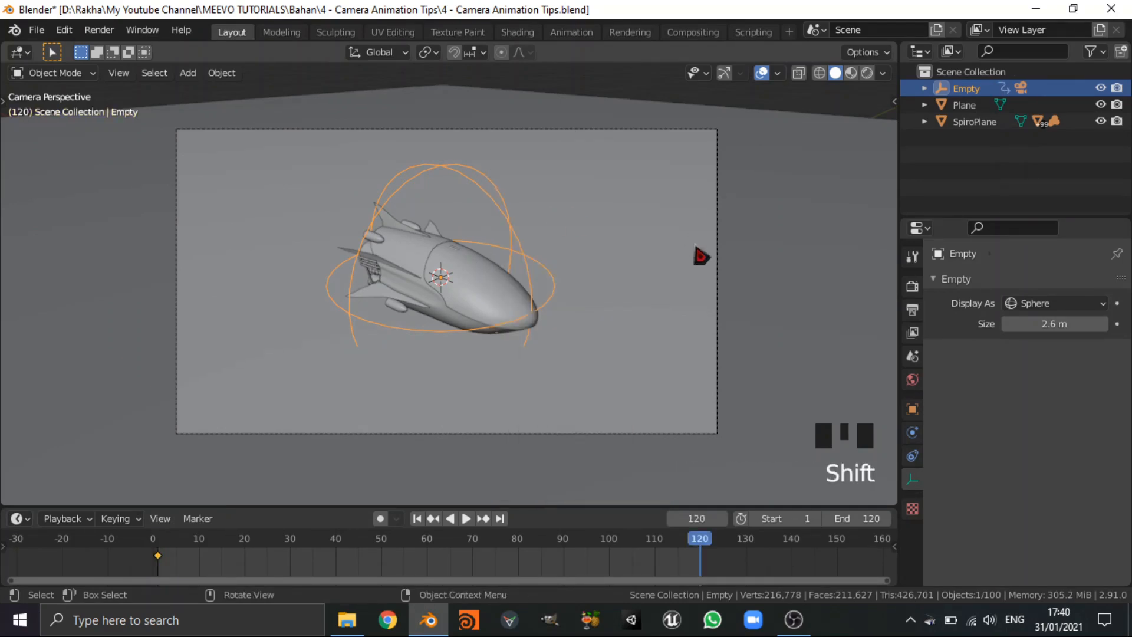
key("r")
key("z")
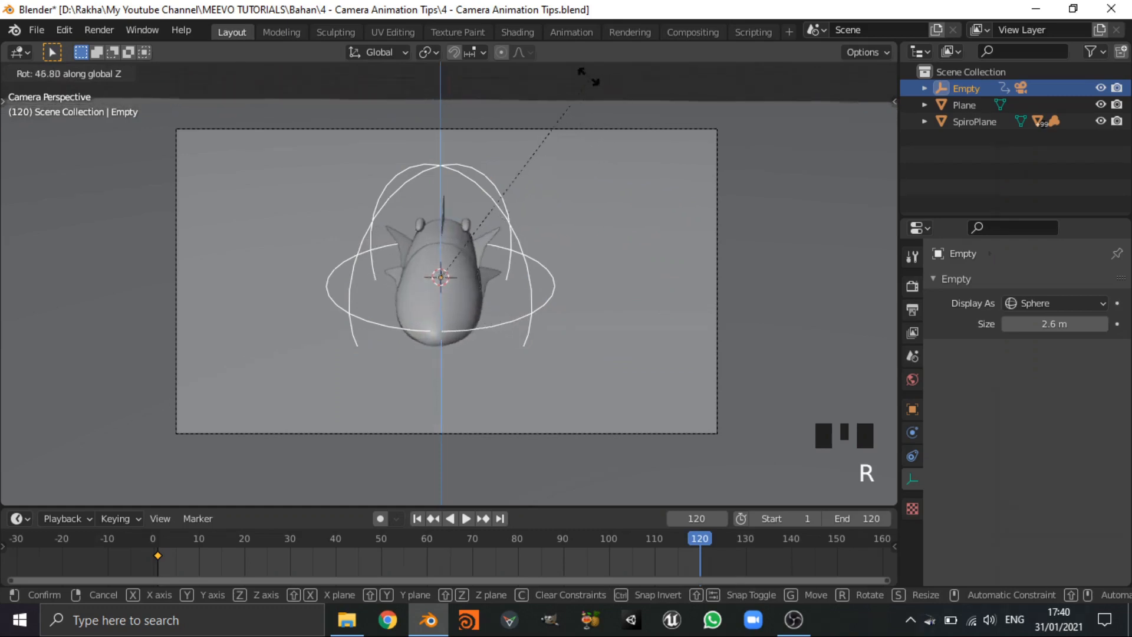
left_click(545, 491)
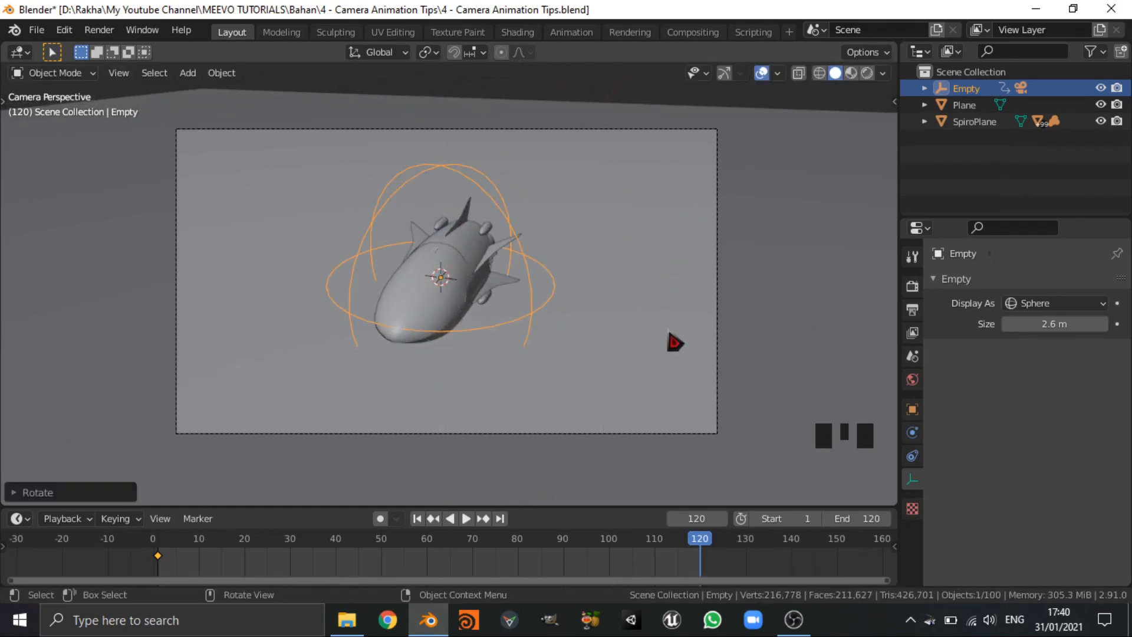
key("i")
left_click(628, 254)
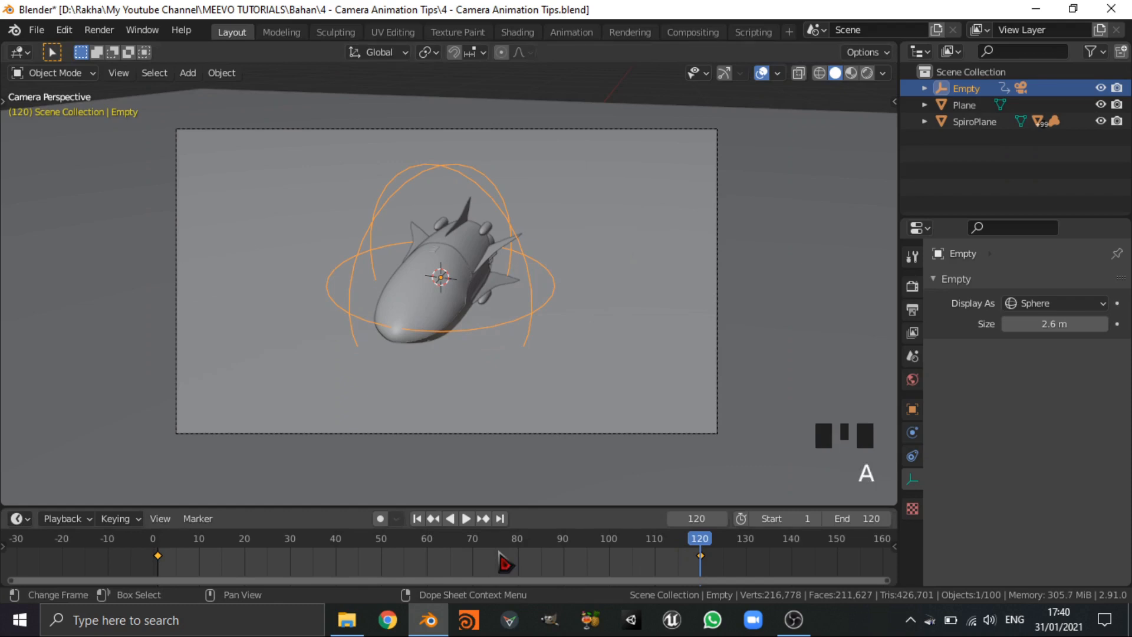
Set the interpolation of the empty's rotation keyframes to Linear and deselect them
key("t")
left_click(460, 500)
key("alt+a")
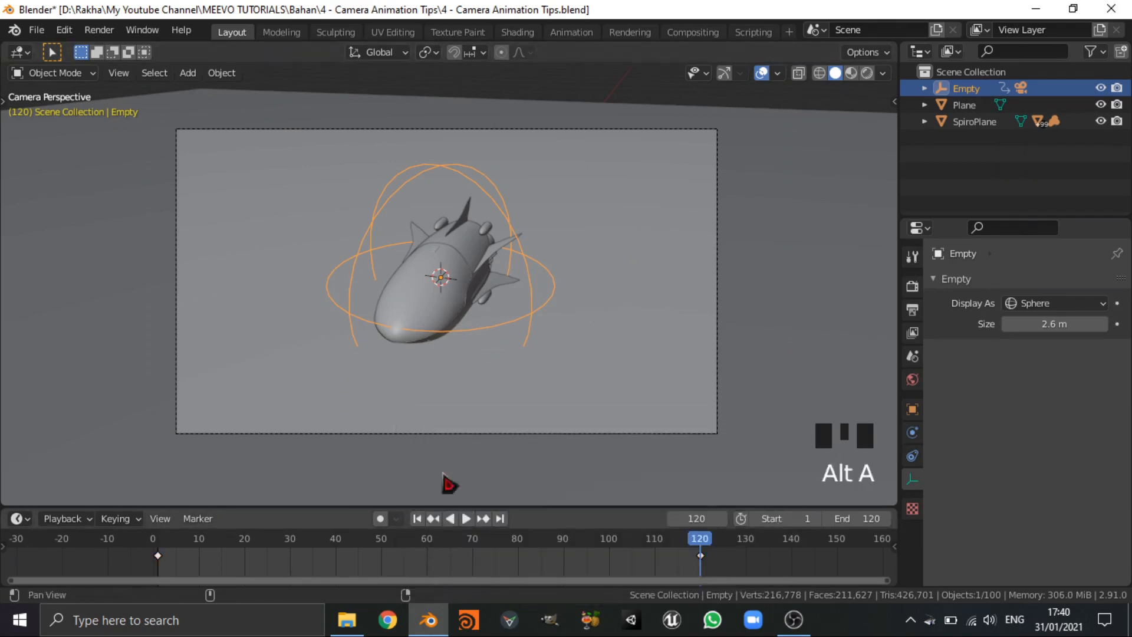
Deselect everything, return to frame 1 and play back the orbit animation
key("alt+a")
key("shift+Left")
key("space")
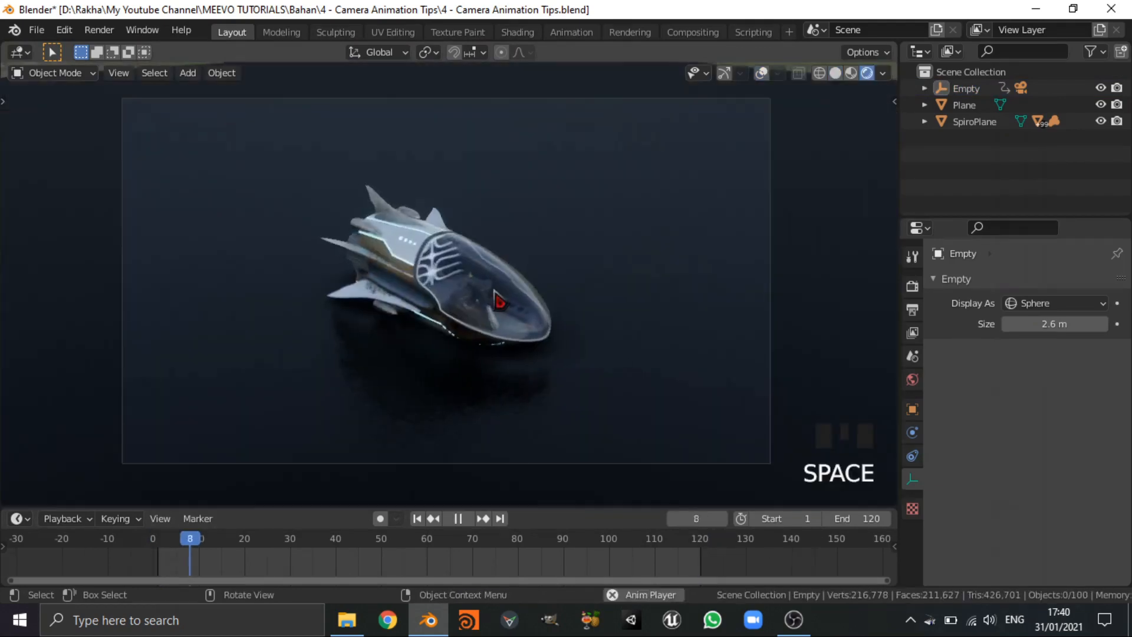
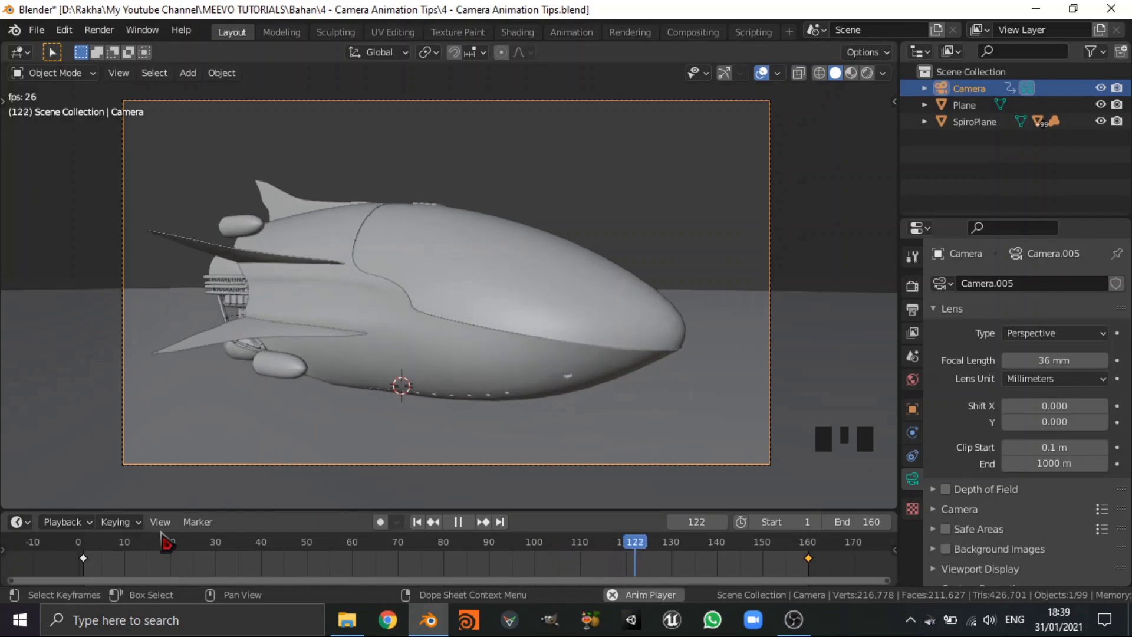
Stop playback at frame 1, enlarge the timeline area and change it to a Graph Editor
key("space")
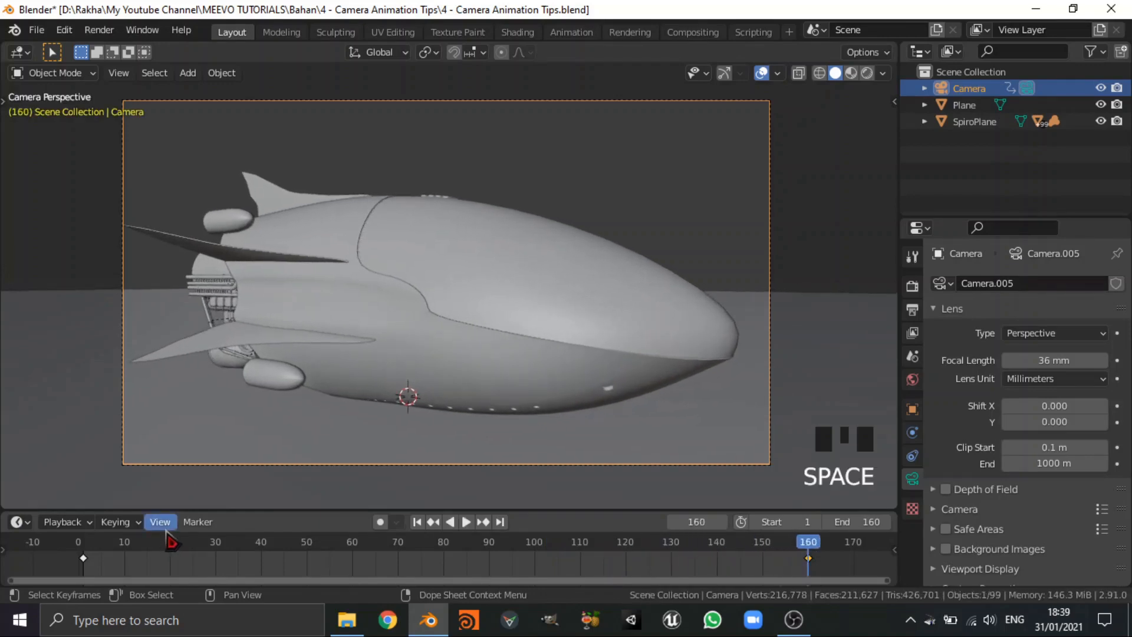
key("shift+Left")
left_click_drag(124, 511, 182, 349)
scroll(182, 342, "down", 3)
left_click(17, 363)
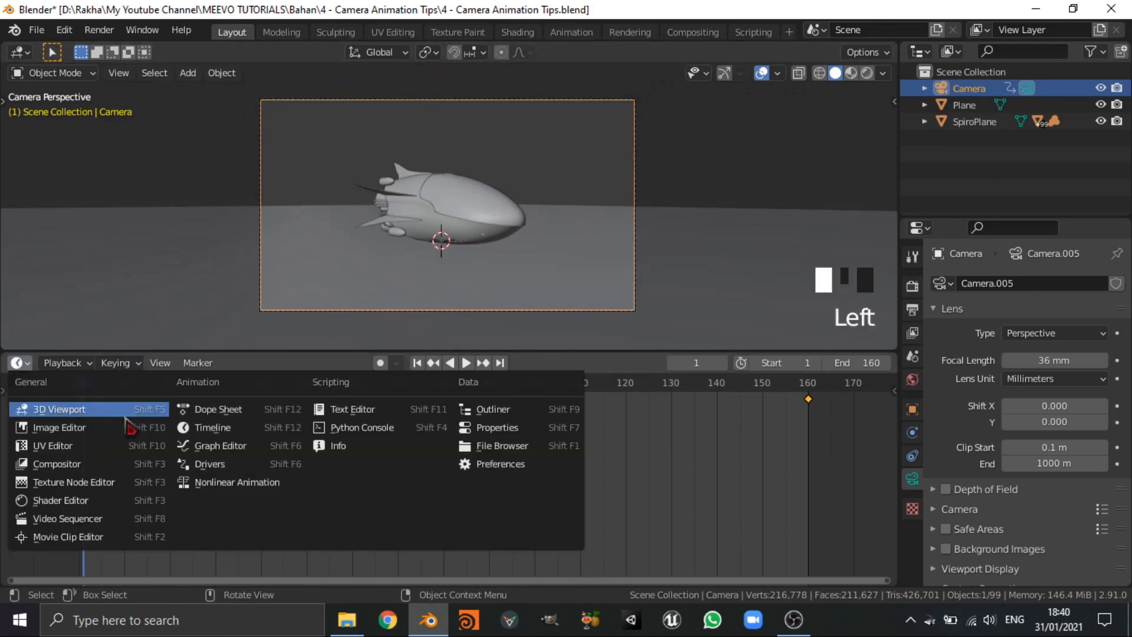
left_click(204, 450)
left_click(466, 447)
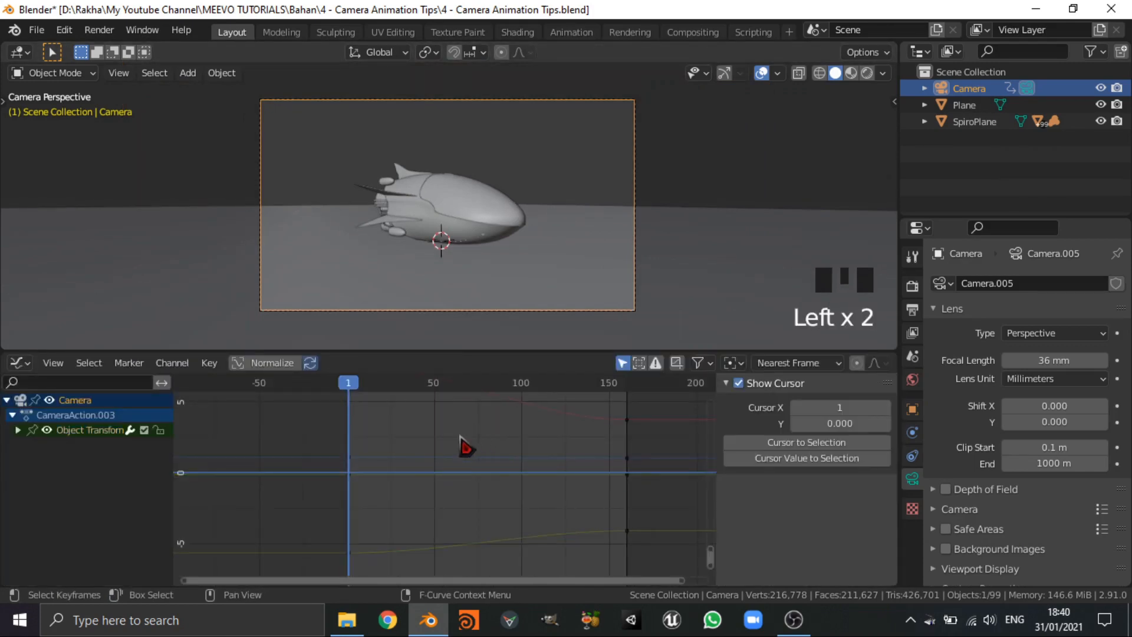
Expand the camera's Object Transforms channels and select the Z Location curve
scroll(391, 465, "up", 1)
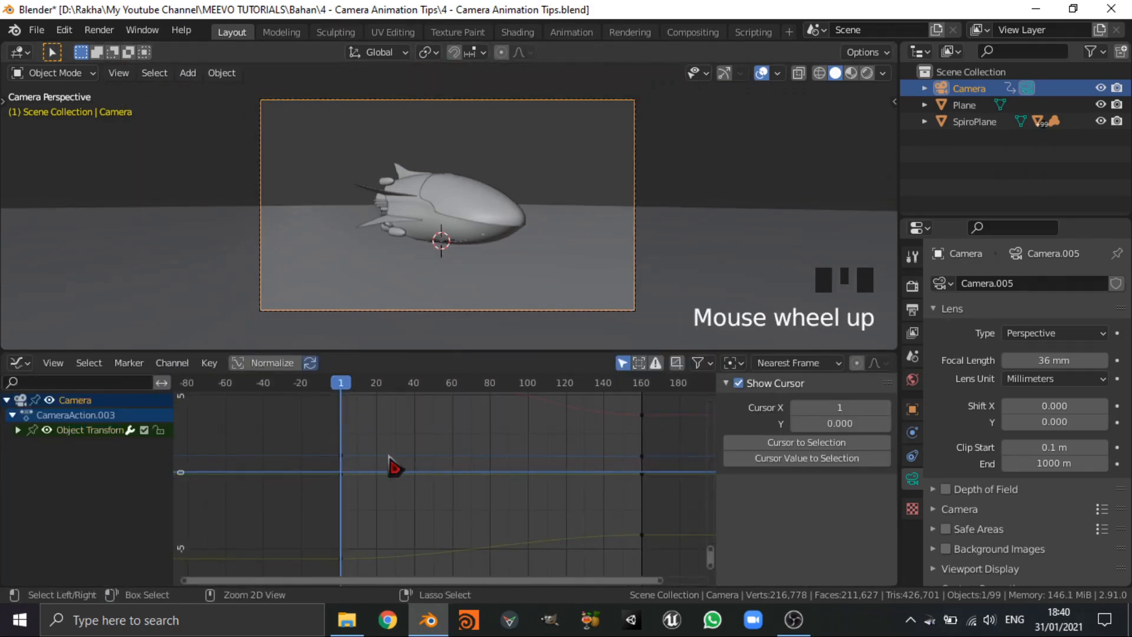
left_click(19, 430)
left_click(71, 475)
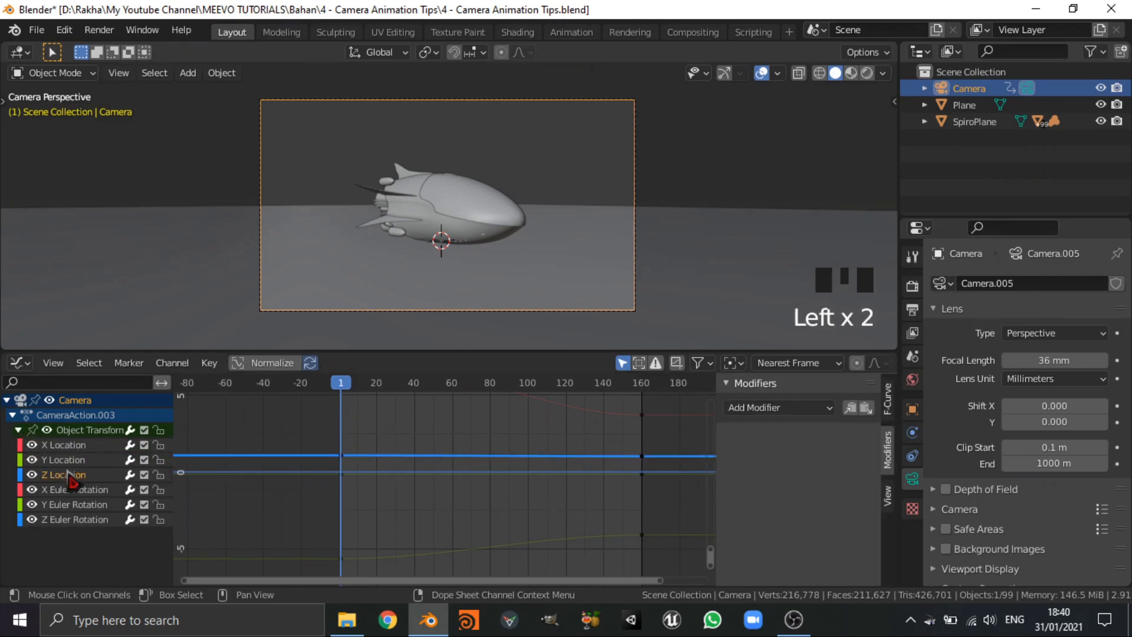
Try moving the camera up and down along the global Z axis
key("g")
key("z")
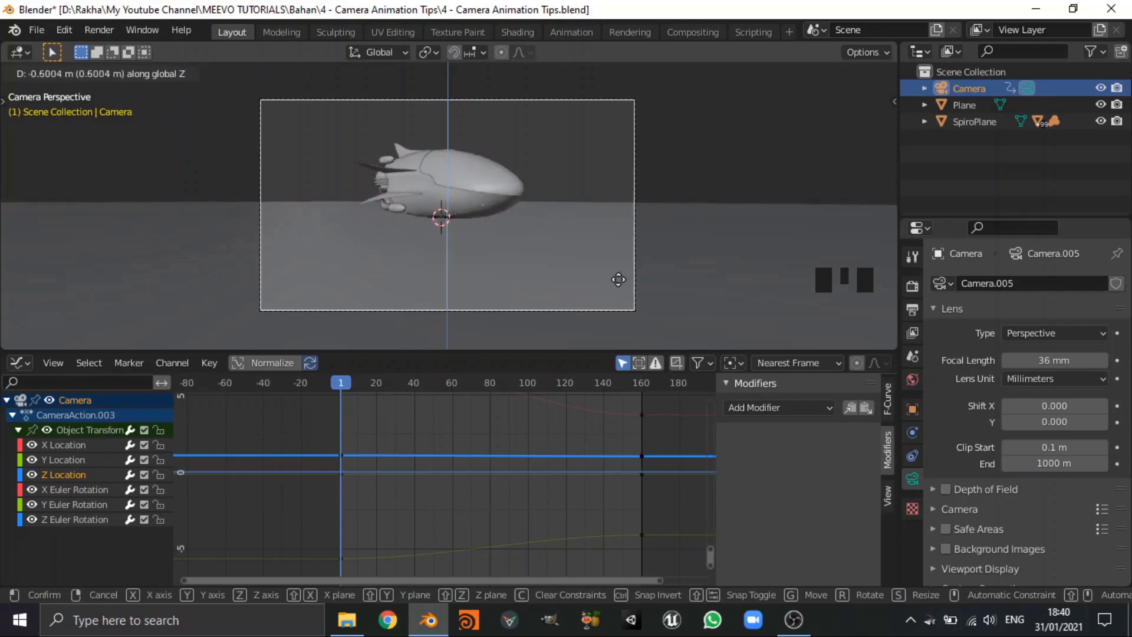
left_click(614, 278)
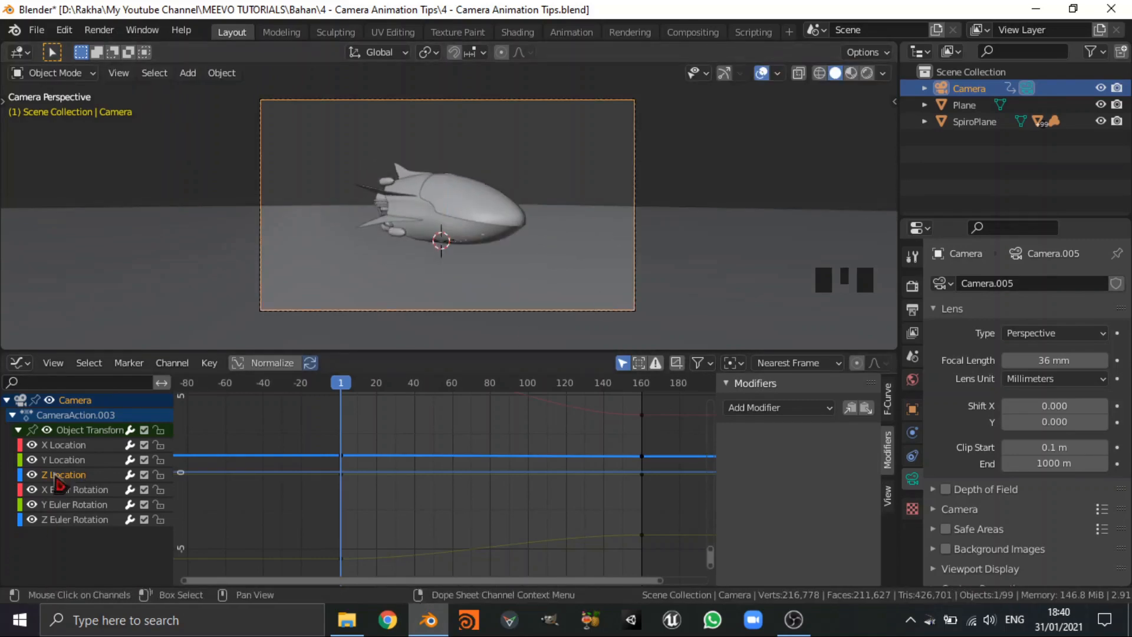
Add a Noise modifier to the camera's Z Location curve
scroll(419, 416, "up", 6)
middle_click_drag(420, 416, 397, 440)
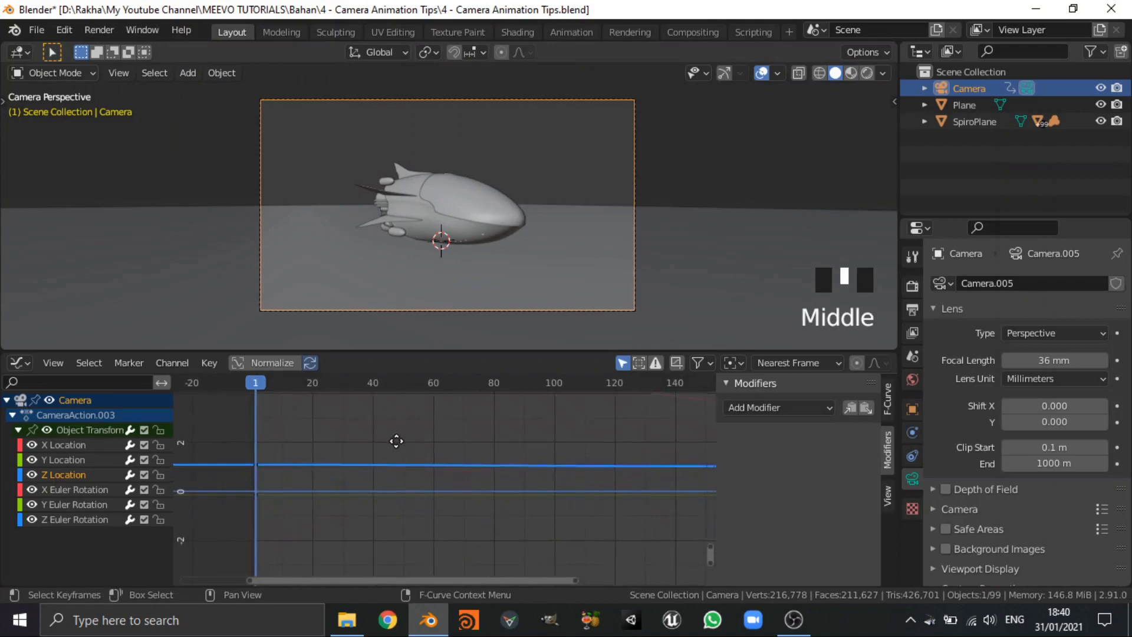
left_click(791, 413)
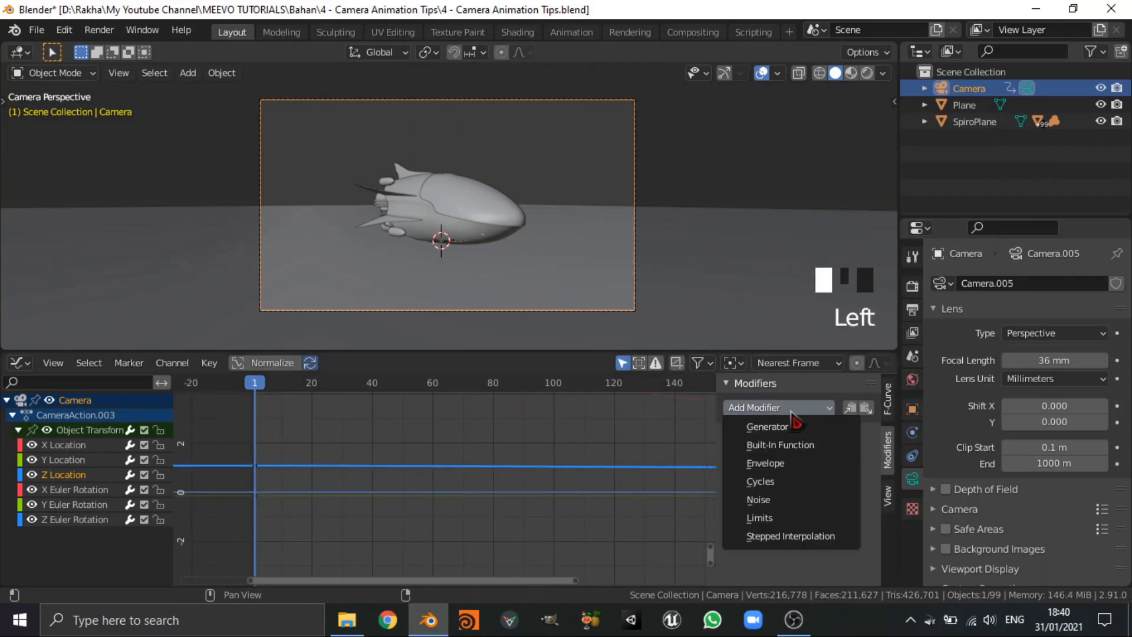
left_click(760, 501)
Play the animation to preview the default Z Location noise, and return to frame 1
key("space")
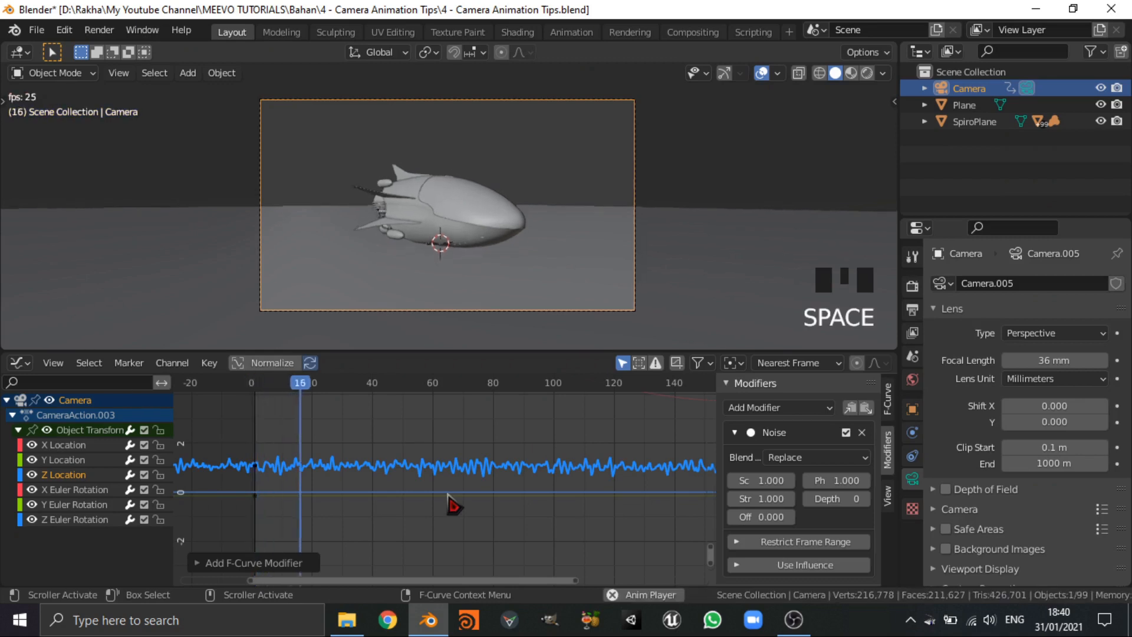
key("space")
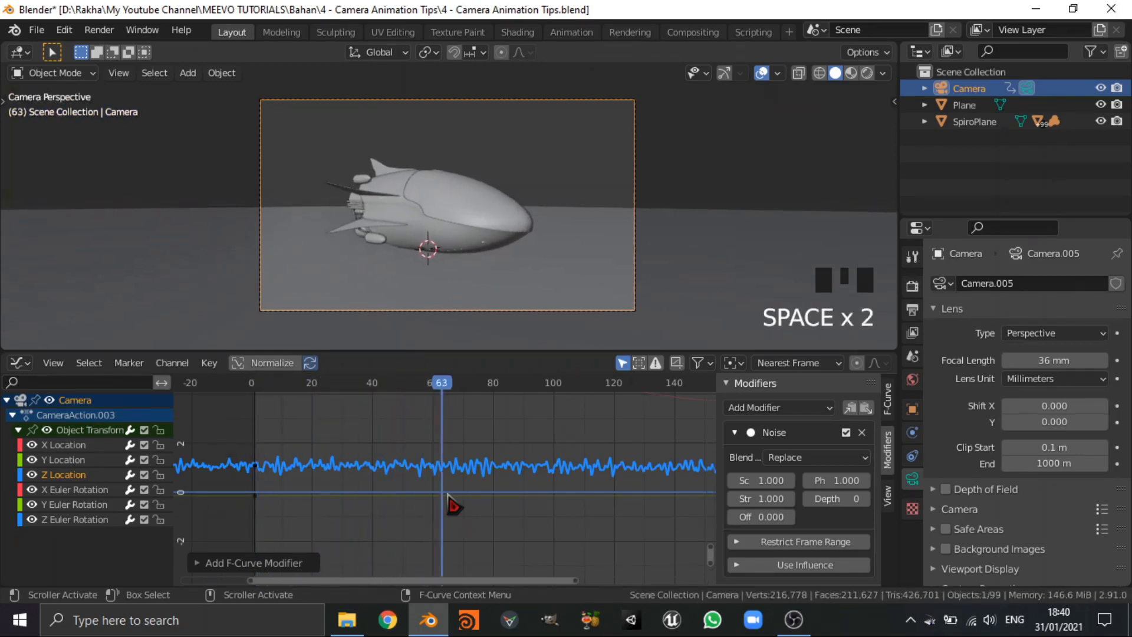
key("shift+Left")
Set the Z Location Noise modifier's scale to 15.340 and its strength to 0.280
left_click_drag(753, 482, 820, 482)
scroll(584, 499, "down", 6)
middle_click_drag(574, 501, 531, 505)
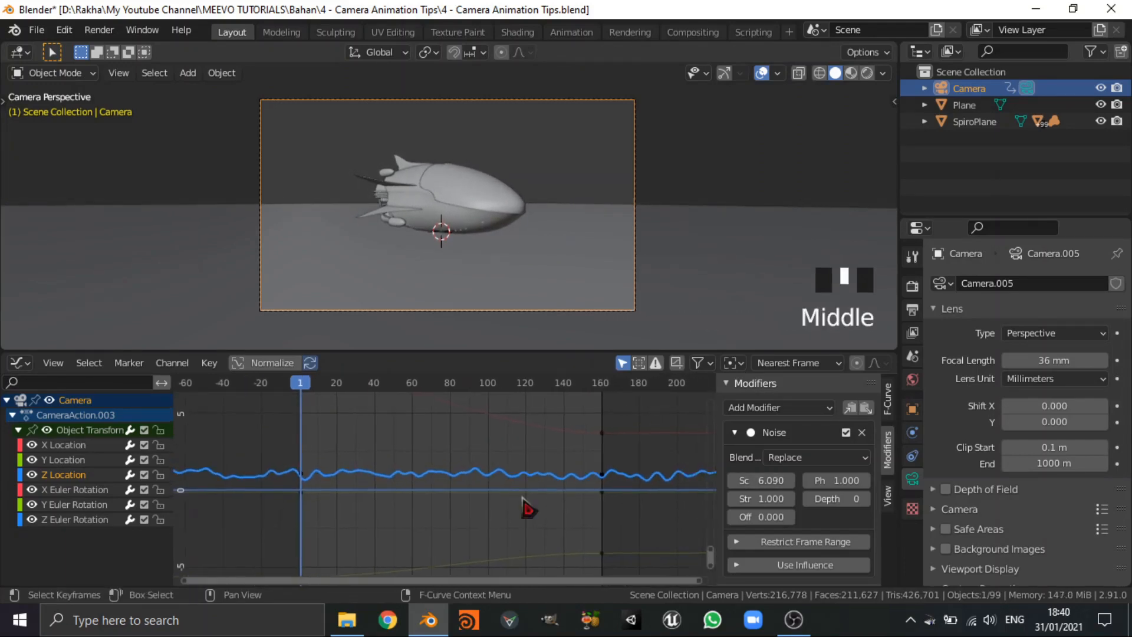
scroll(596, 510, "up", 3)
middle_click_drag(599, 511, 587, 494)
scroll(587, 494, "up", 1)
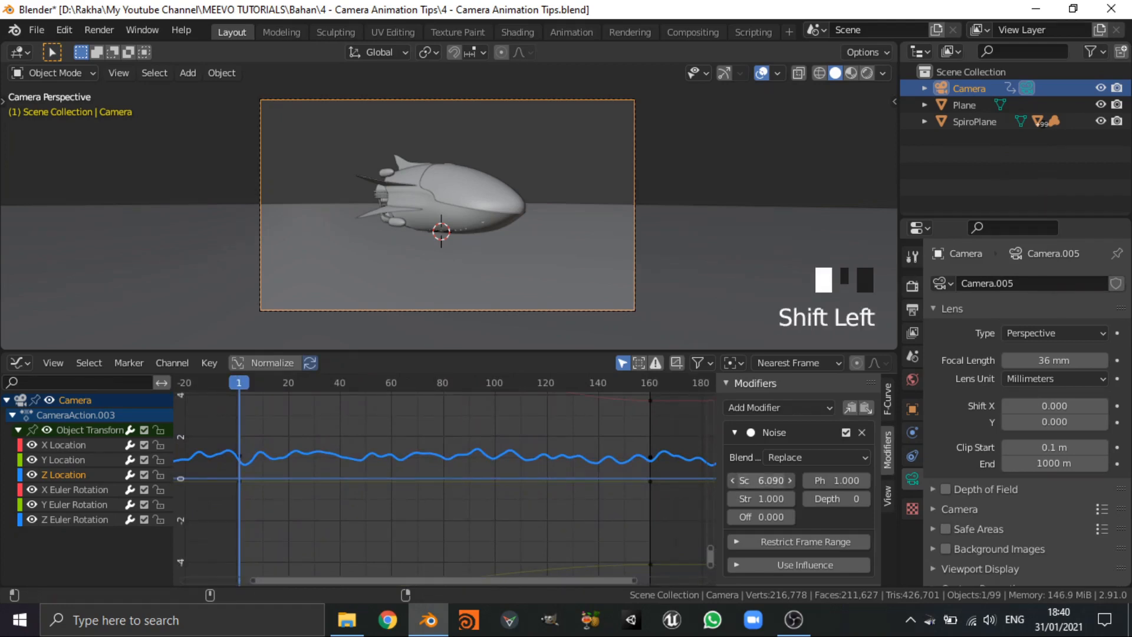
left_click_drag(761, 481, 784, 481, "shift")
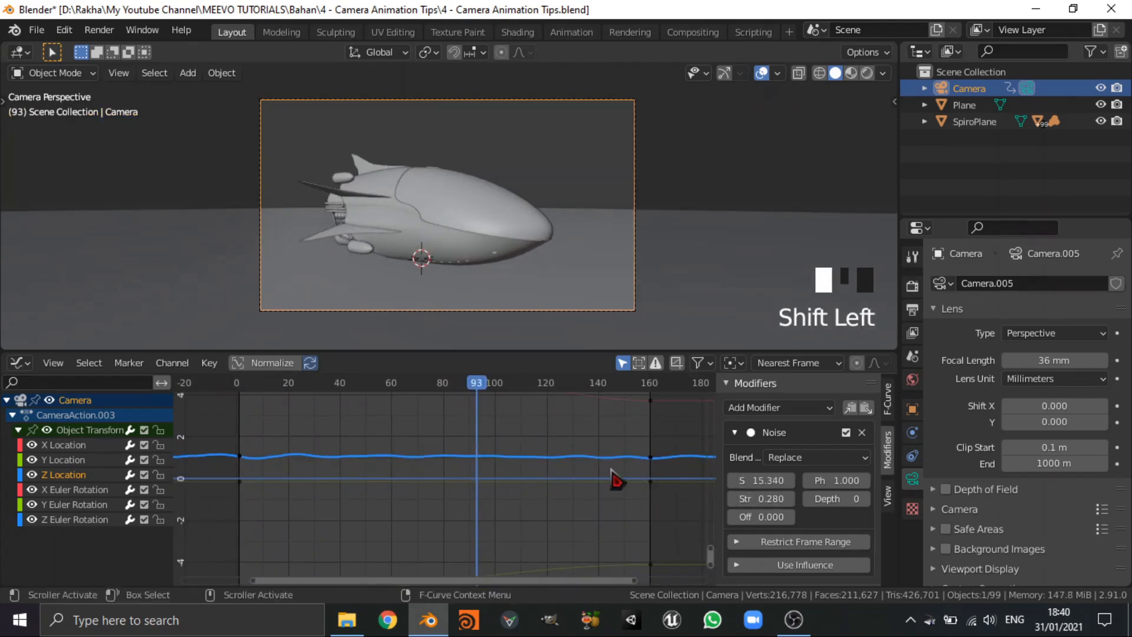
Play the animation from frame 1 to check the softened vertical camera shake, and return to frame 1
key("shift+Left")
key("space")
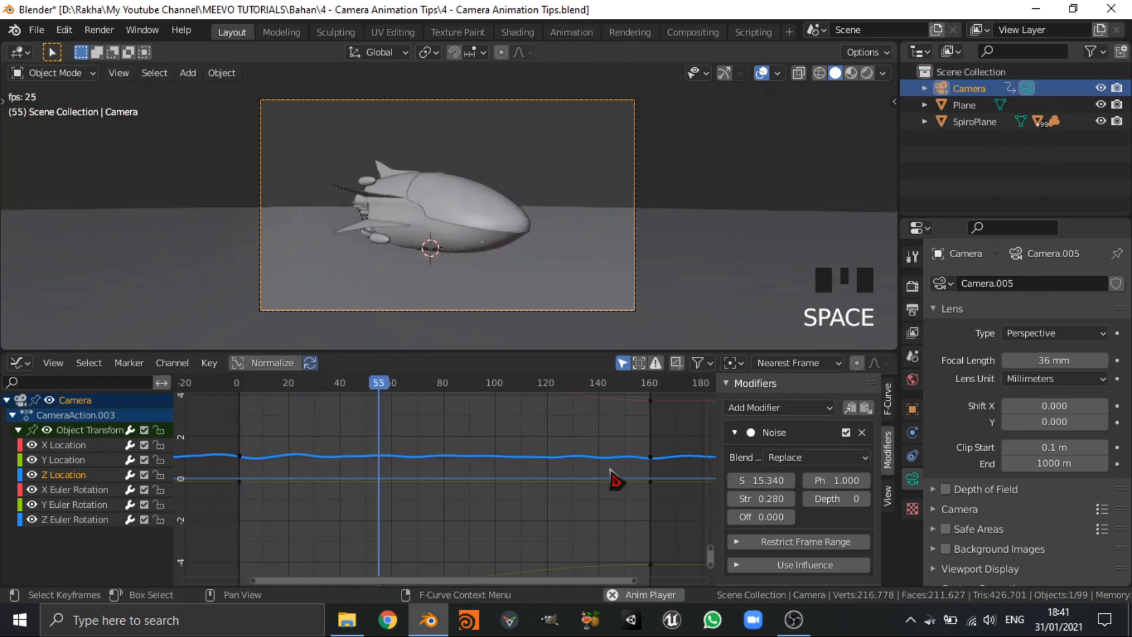
scroll(563, 296, "up", 1)
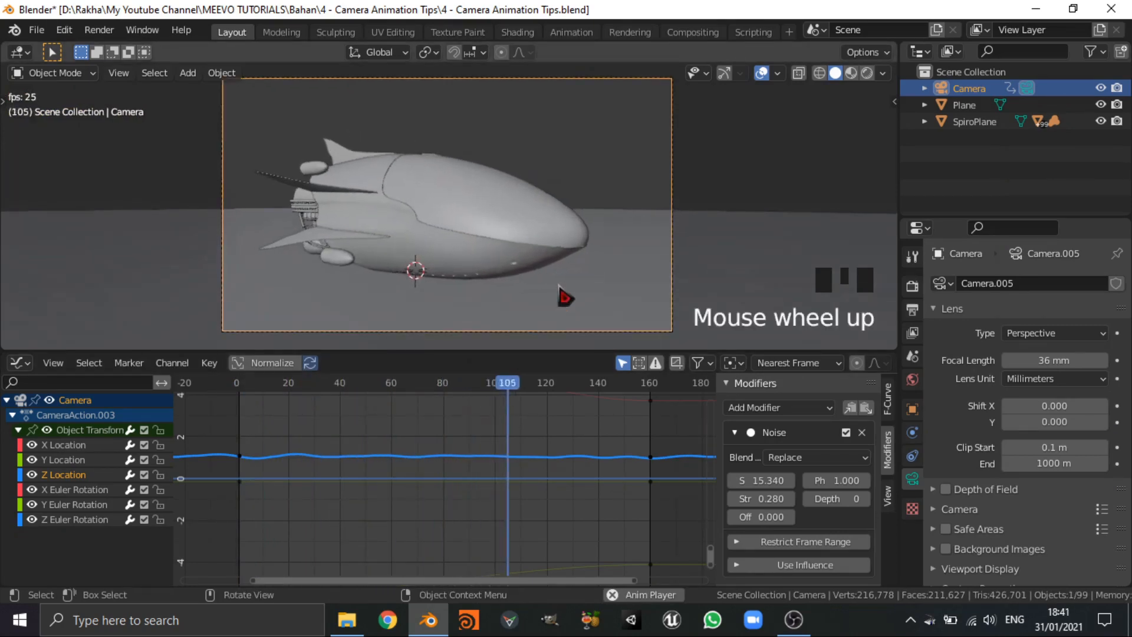
key("space")
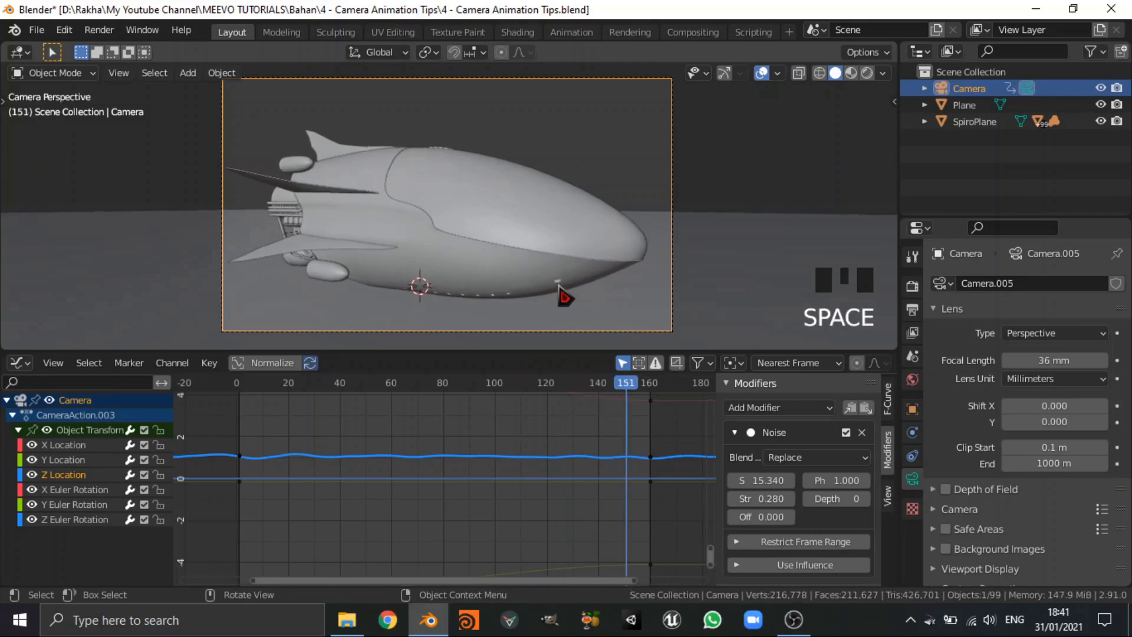
key("shift+Left")
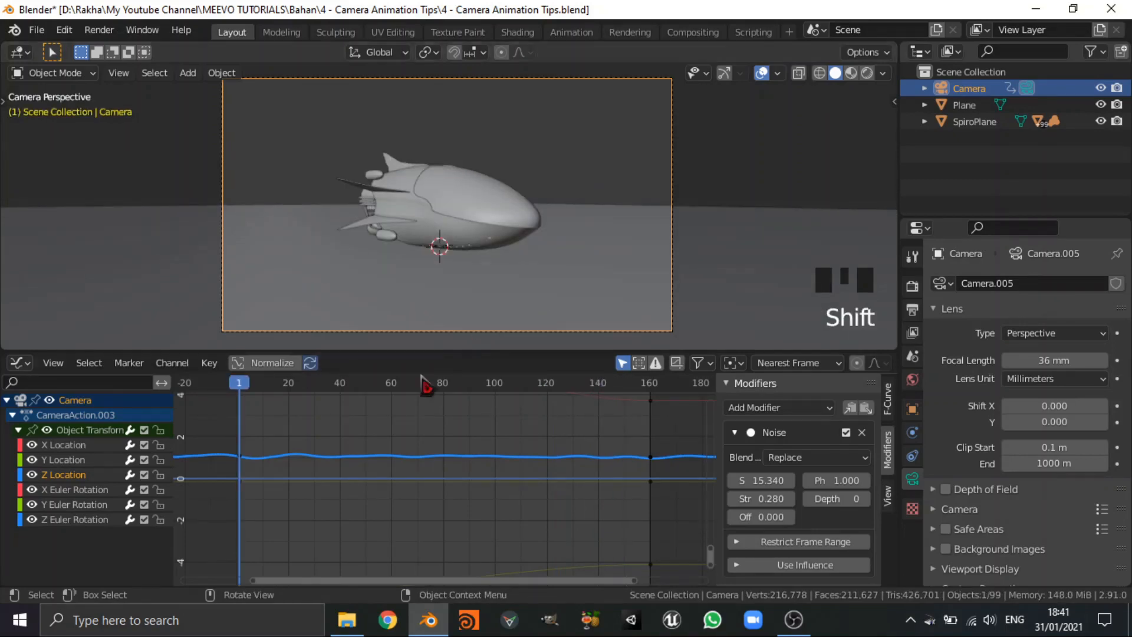
Try tilting the camera about the global X axis
key("r")
right_click(672, 275)
key("r")
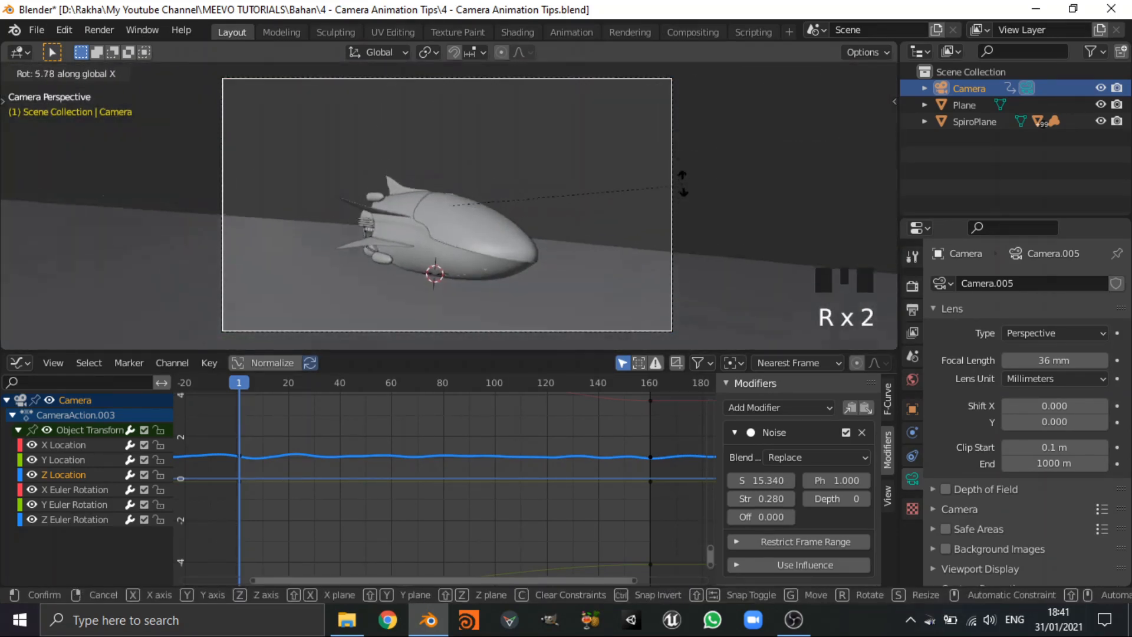
right_click(669, 261)
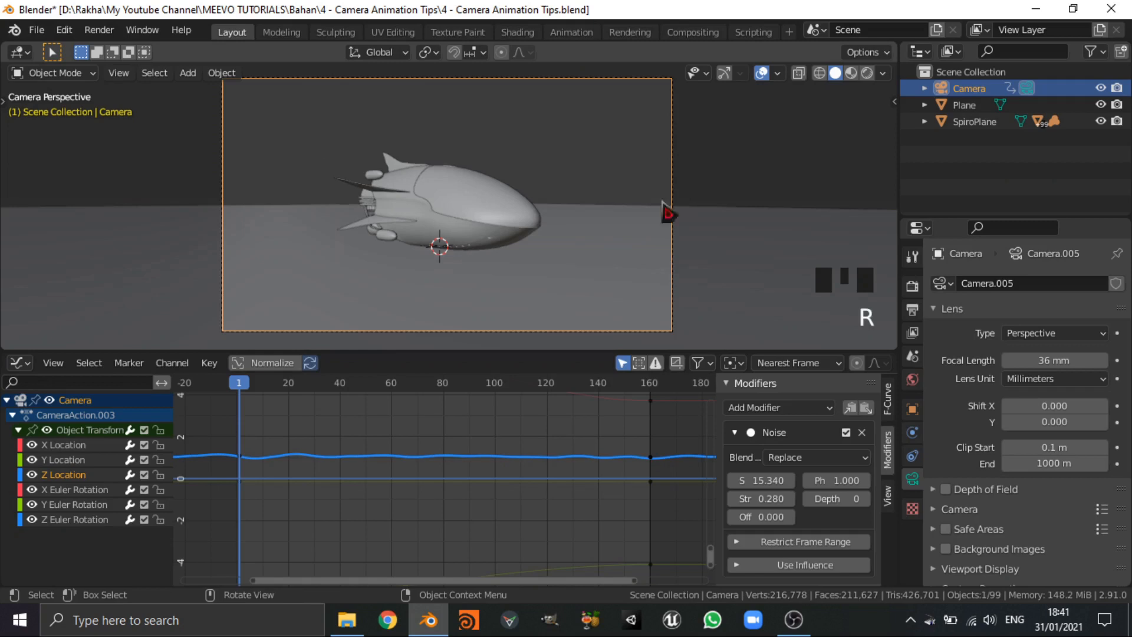
Add a Noise modifier to the camera's X Euler Rotation curve
left_click(68, 494)
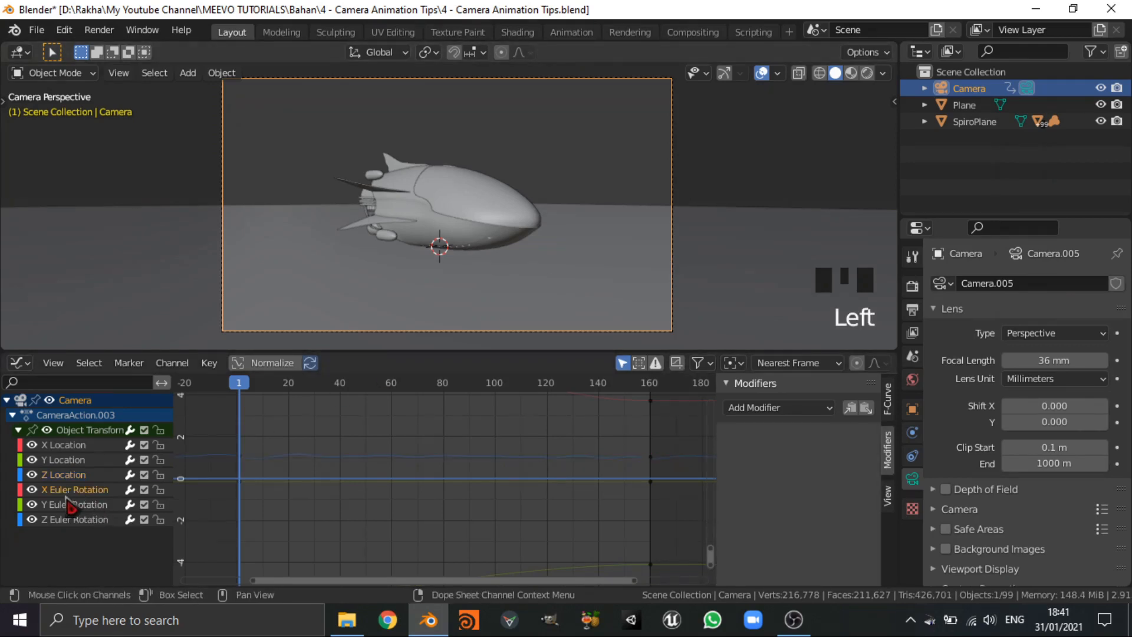
left_click(794, 409)
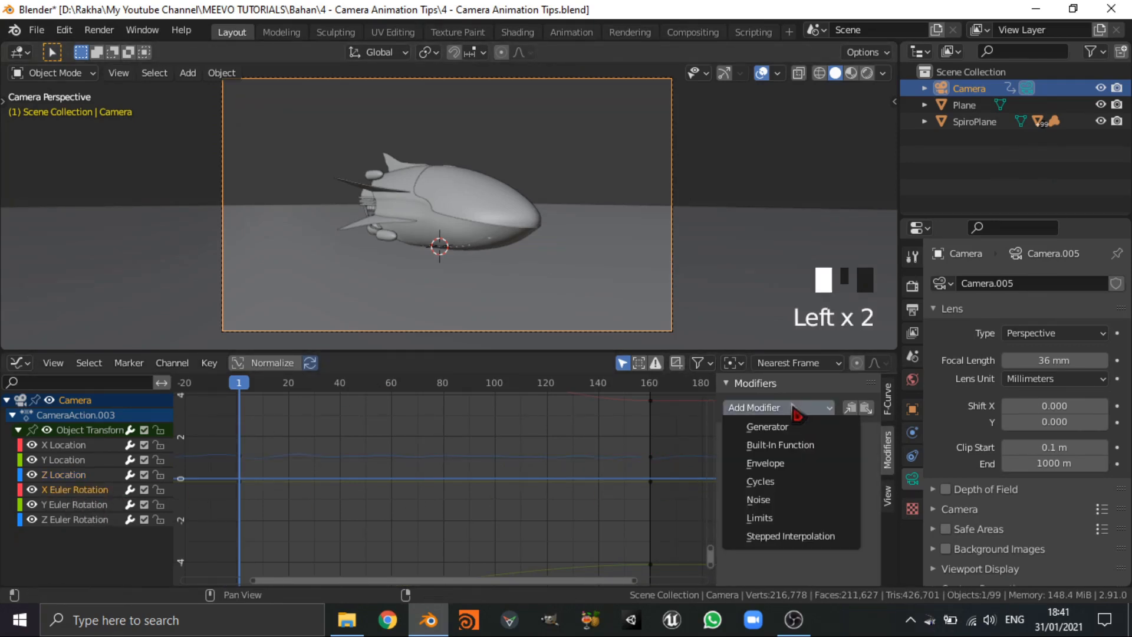
left_click(776, 507)
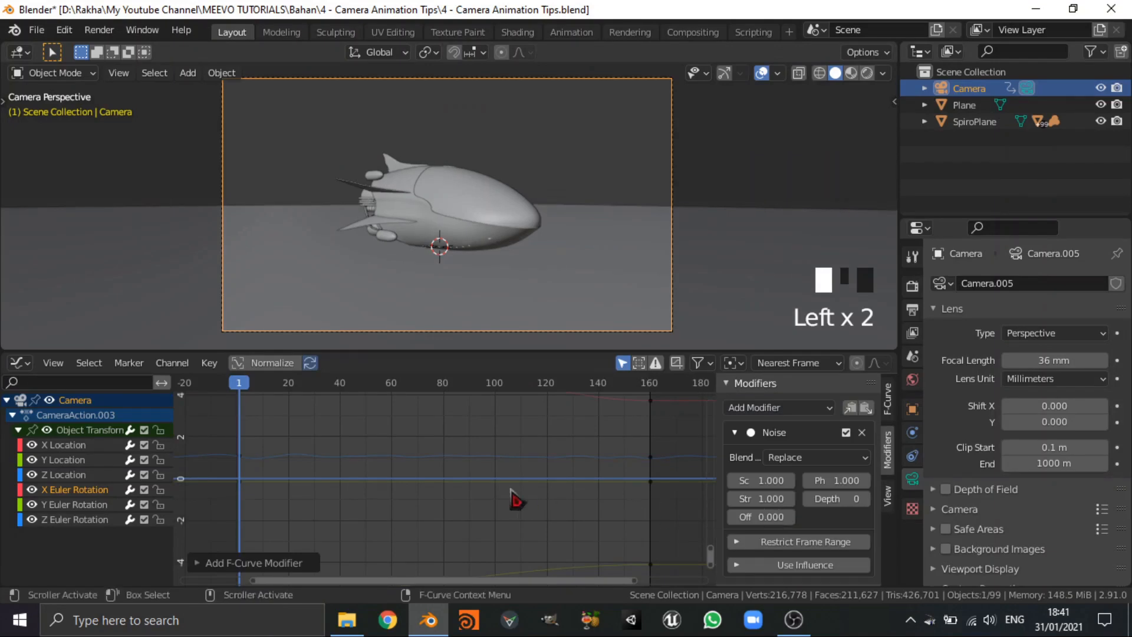
Set the X Euler Rotation Noise modifier to scale 15.880, strength 0.035 and offset 39.000
scroll(455, 462, "down", 4)
middle_click_drag(454, 462, 468, 533)
scroll(466, 490, "down", 7)
middle_click_drag(467, 492, 460, 538)
scroll(458, 450, "down", 10)
middle_click_drag(457, 450, 497, 454)
scroll(497, 454, "up", 7)
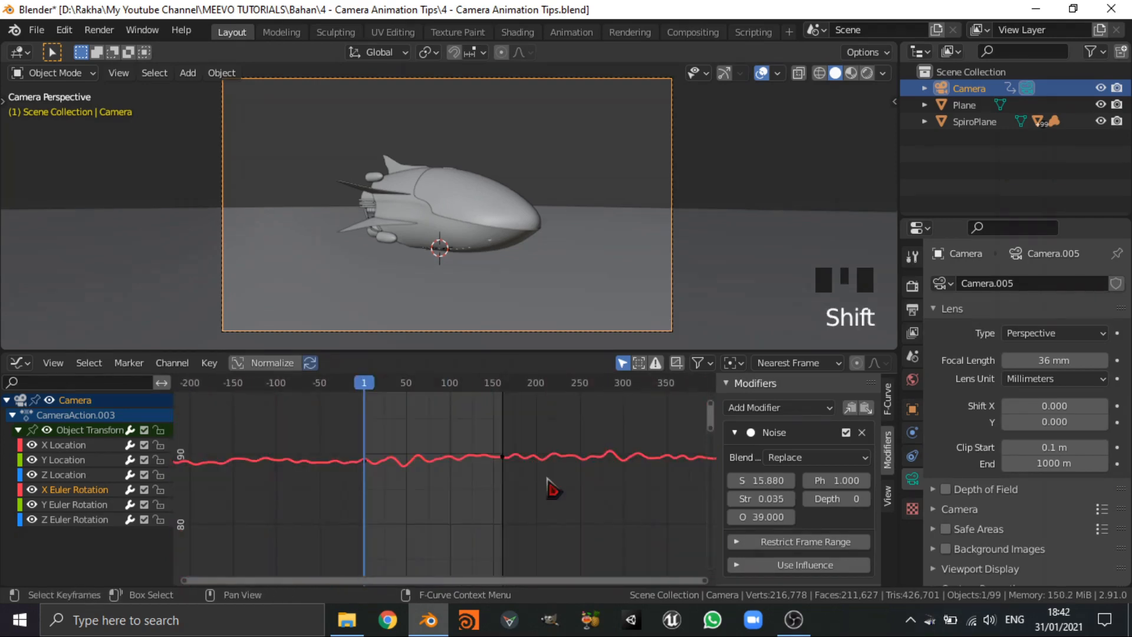
Play the animation to preview the camera shake with noise on both location and rotation
key("space")
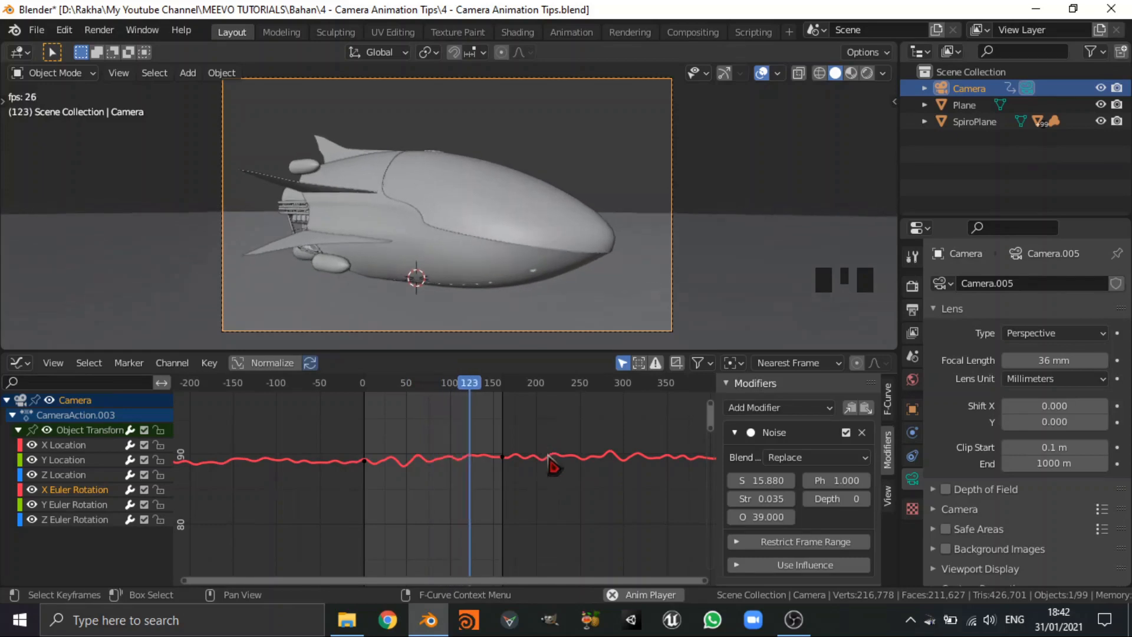
key("space")
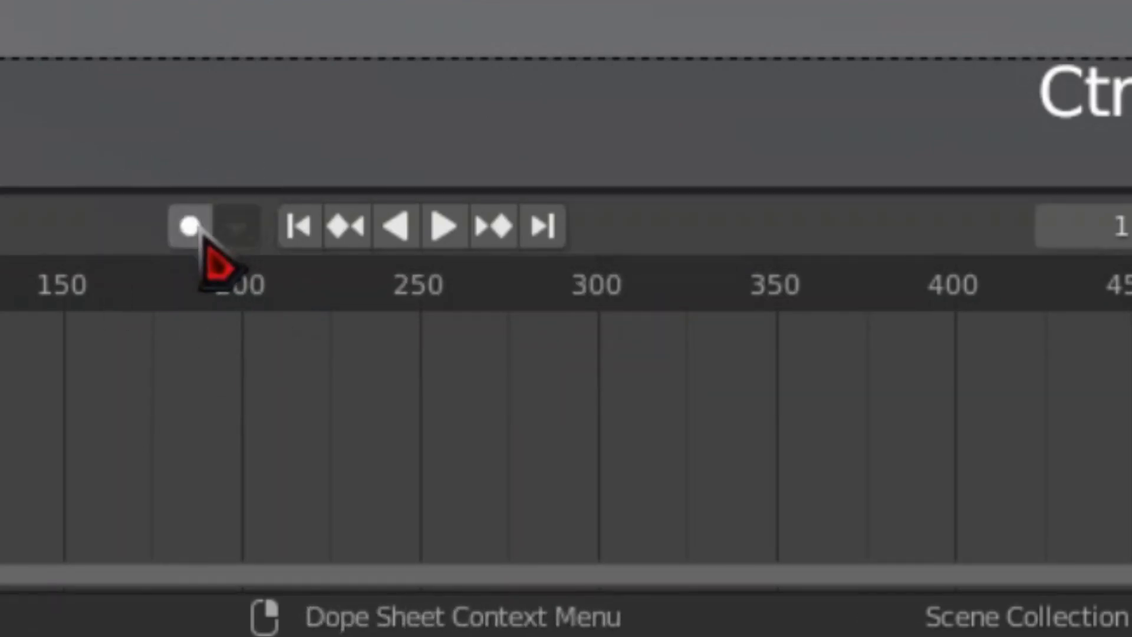
Turn on Auto Keying and select the active scene camera instead of Camera.001
left_click(194, 229)
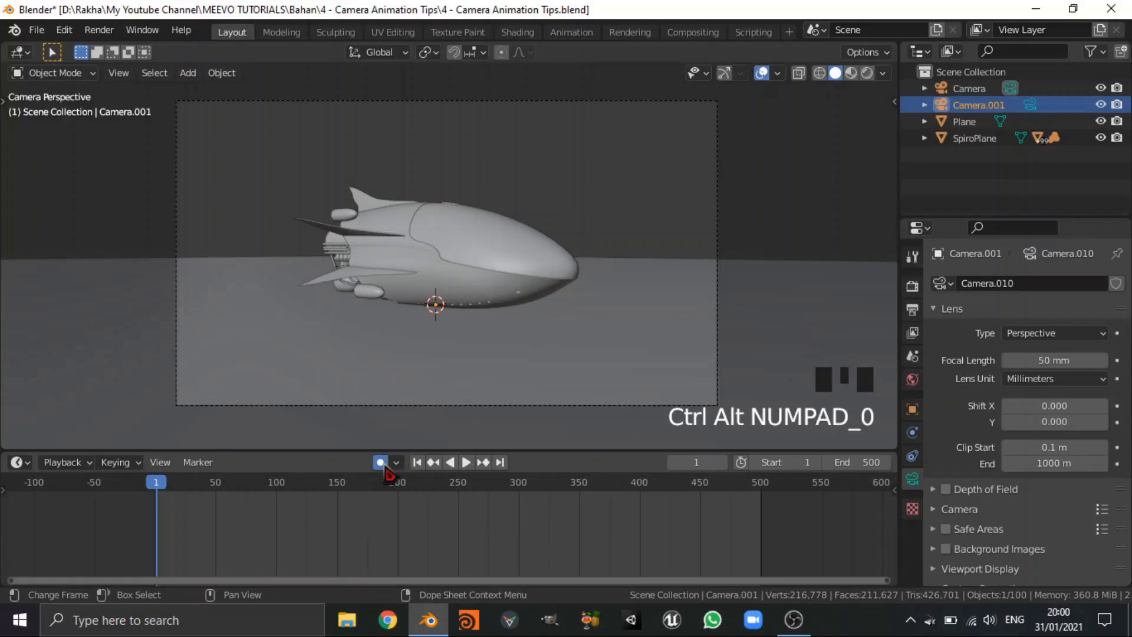
double_click(669, 105)
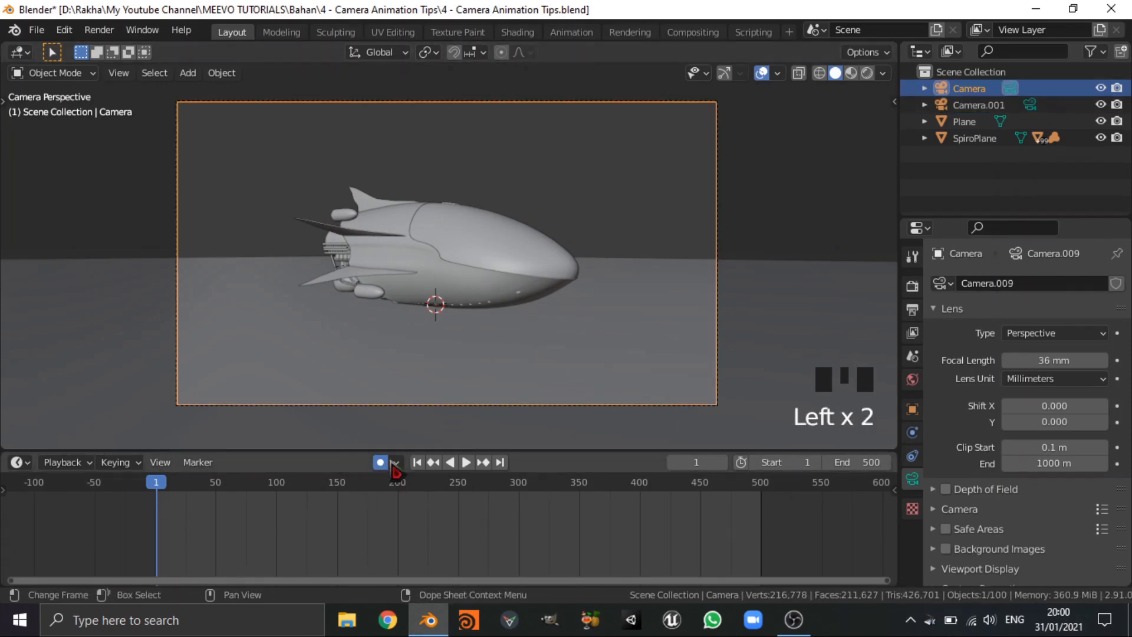
Record a handheld camera move by moving the camera freehand while the animation plays
left_click(467, 462)
key("g")
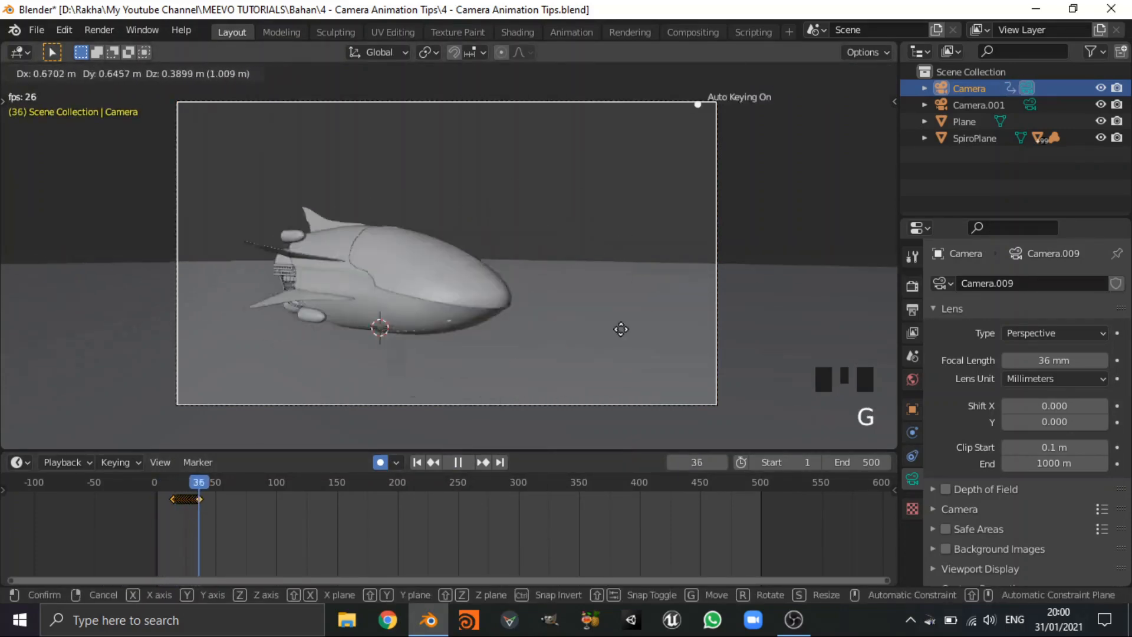
left_click(662, 255)
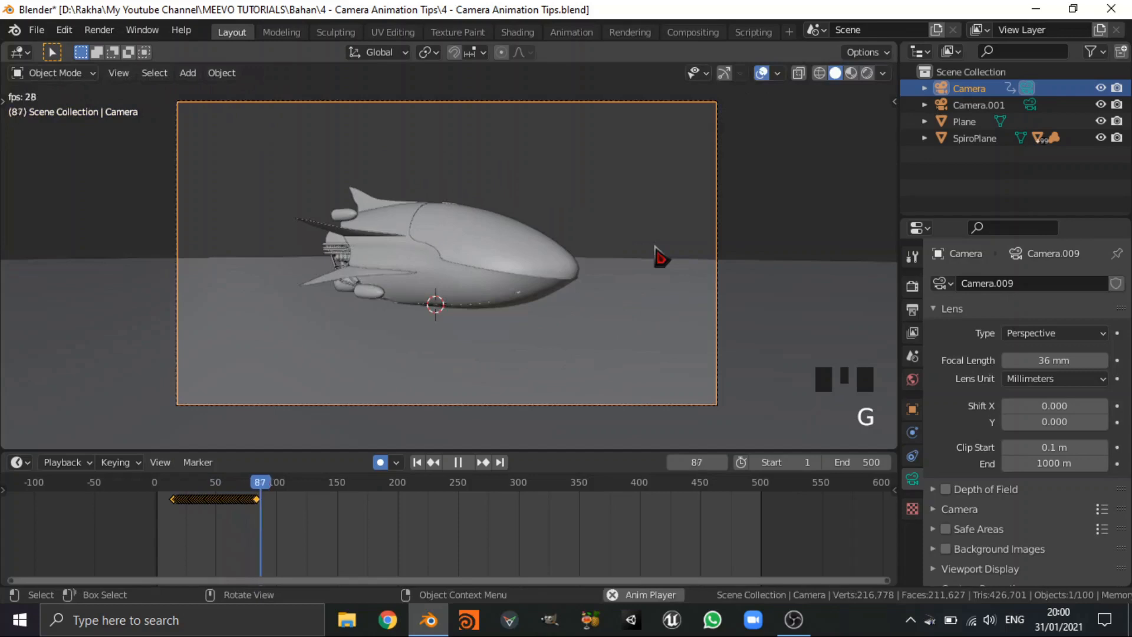
Play back the recorded handheld camera move from the start of its keyframes
left_click(463, 466)
left_click_drag(250, 500, 156, 502)
key("space")
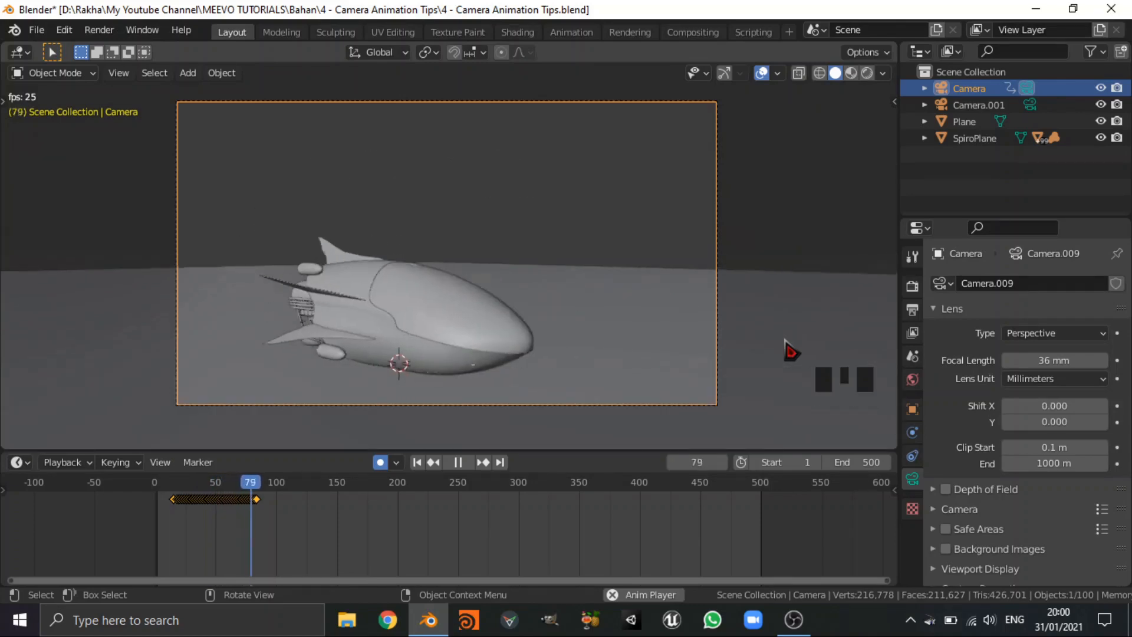
key("space")
Delete all the auto-recorded keyframes of the camera
key("x")
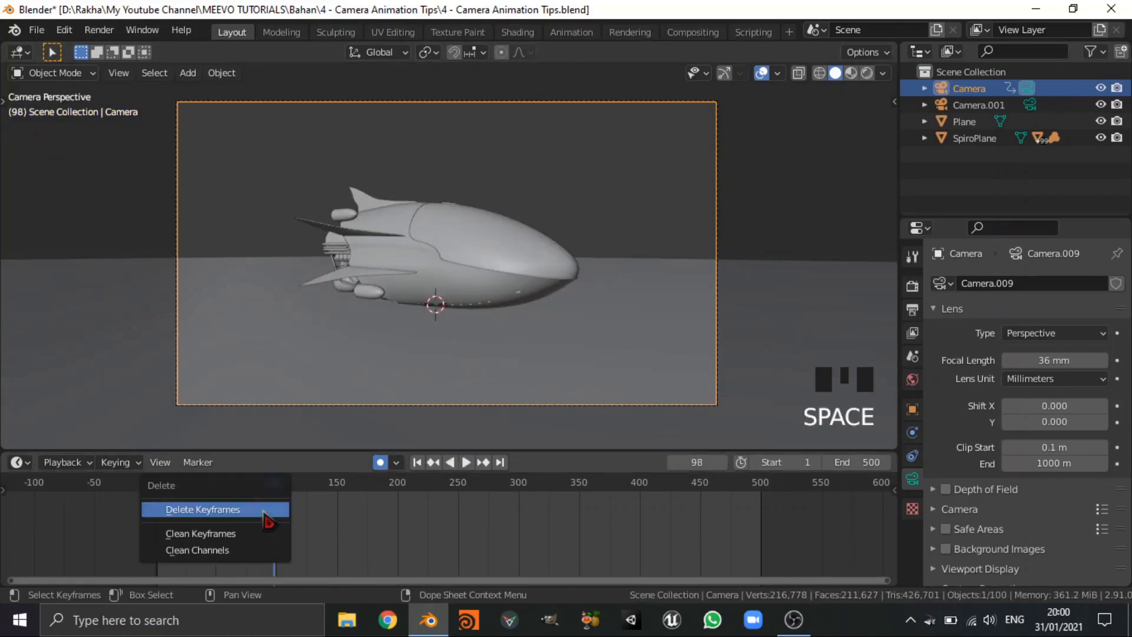
key("x")
left_click(292, 514)
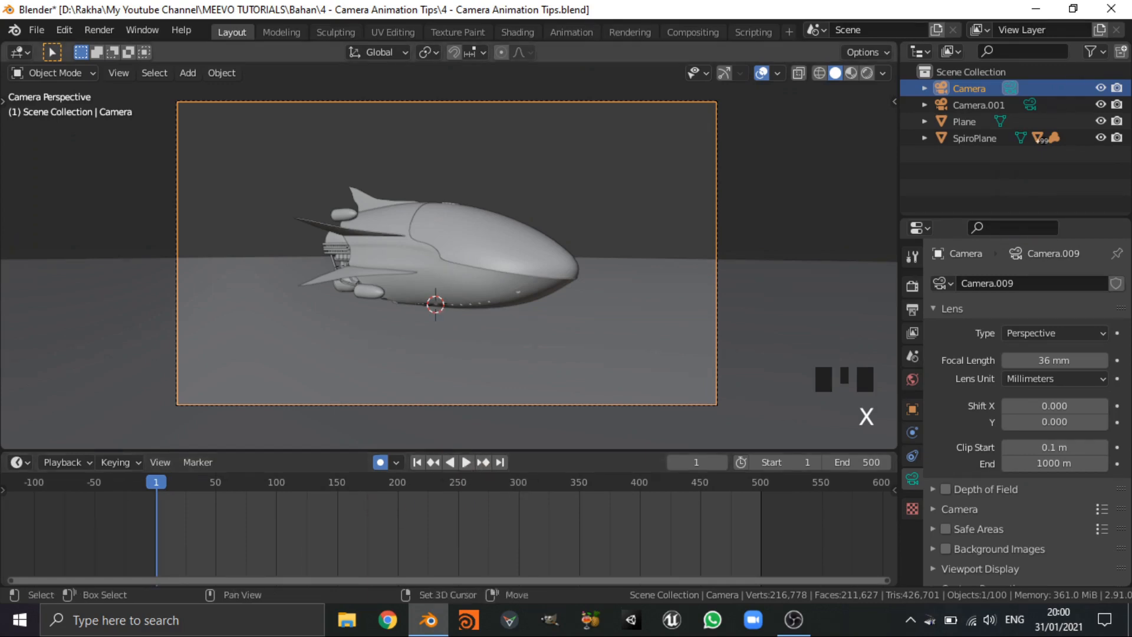
Rehearse flying the camera around the spaceship with walk navigation before recording
key("shift+grave")
key("d")
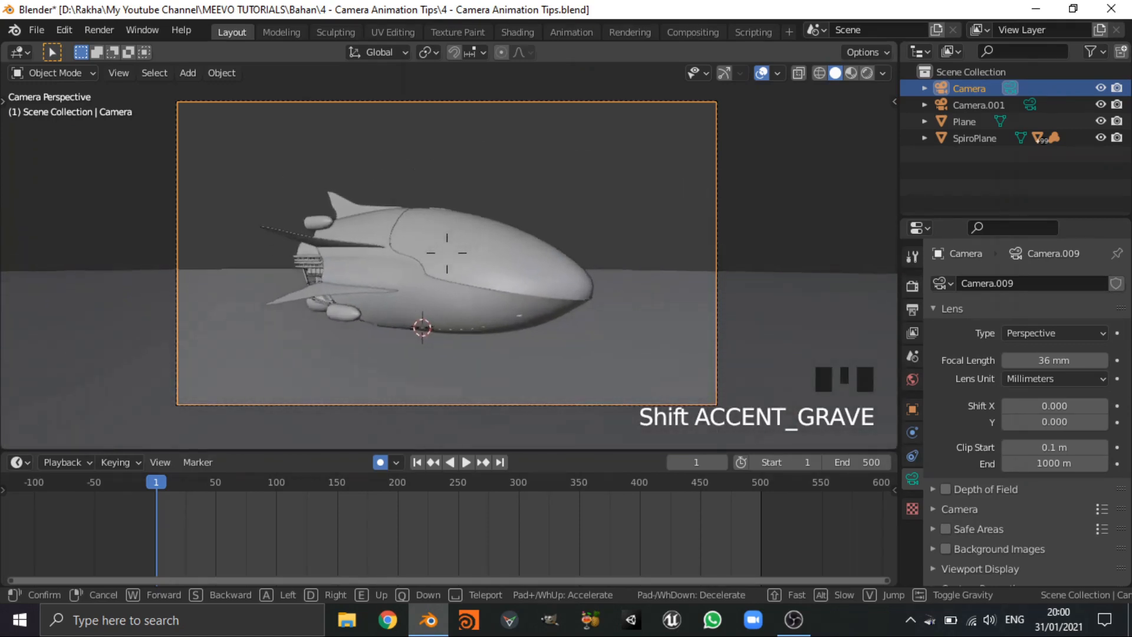
key("e")
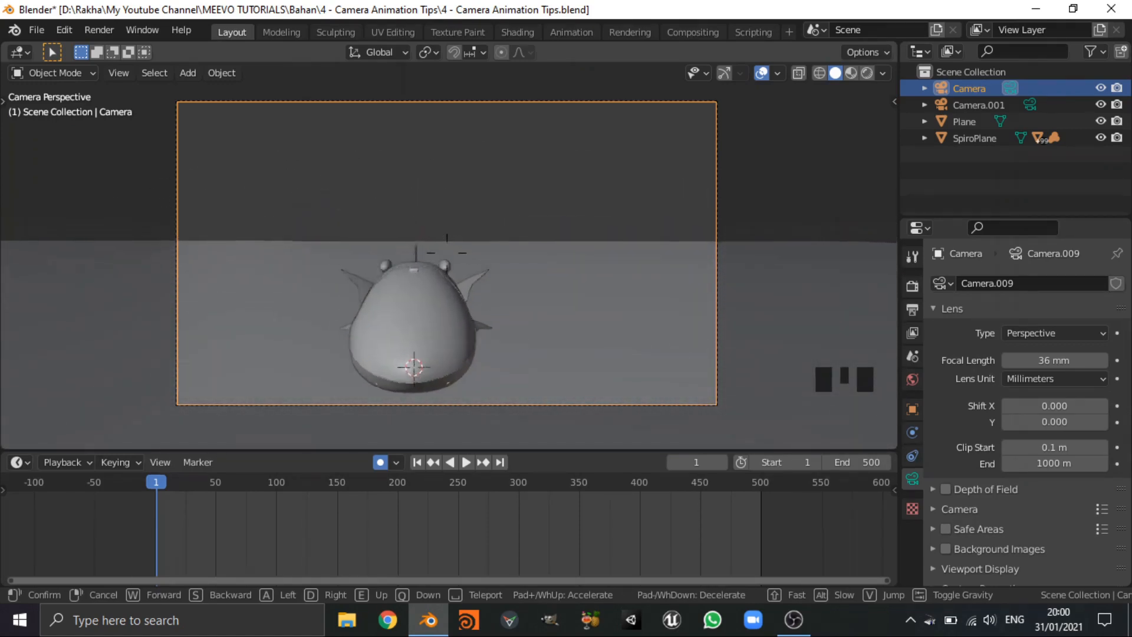
key("a")
key("q")
key("a")
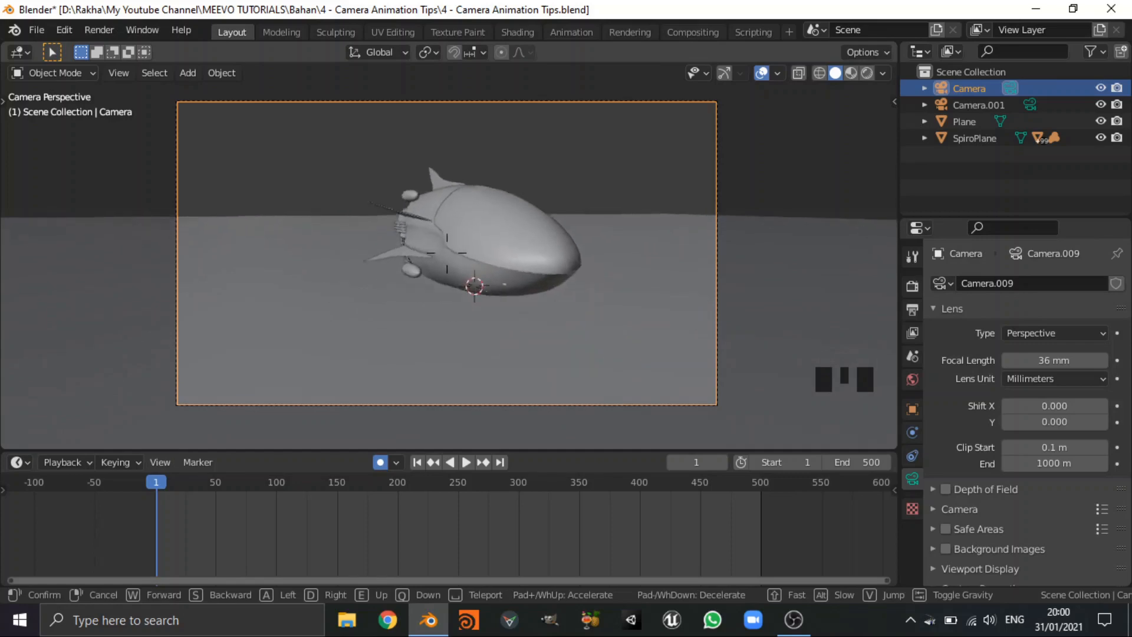
key("d")
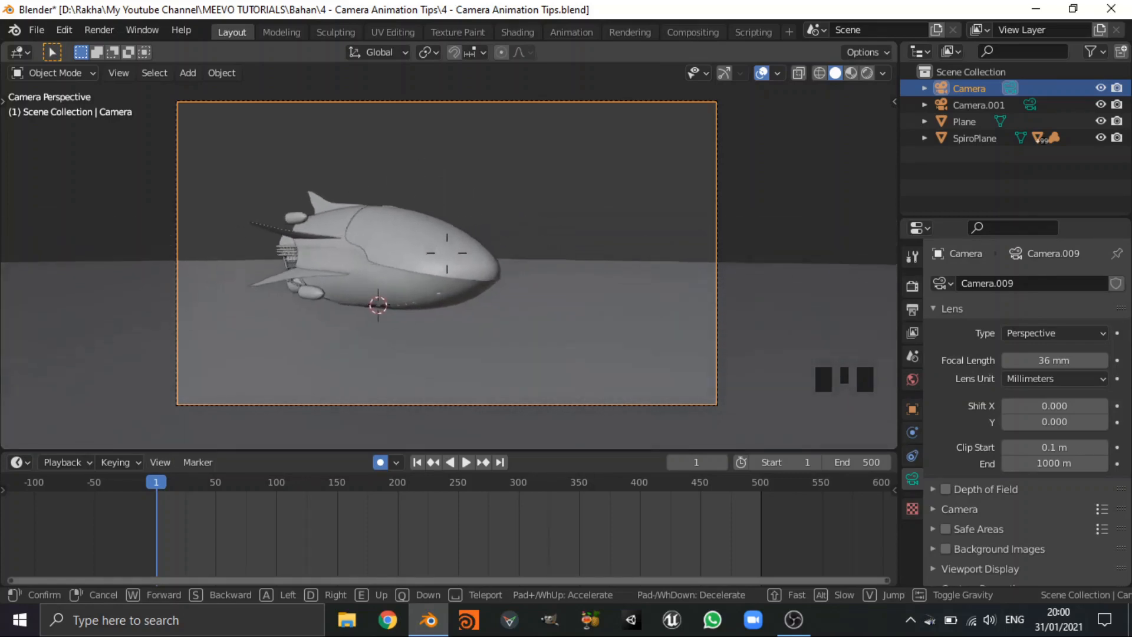
key("a")
left_click(447, 253)
Record a flight of the camera around and toward the spaceship with walk navigation while the animation plays, and stop playback
left_click(466, 462)
key("shift+grave")
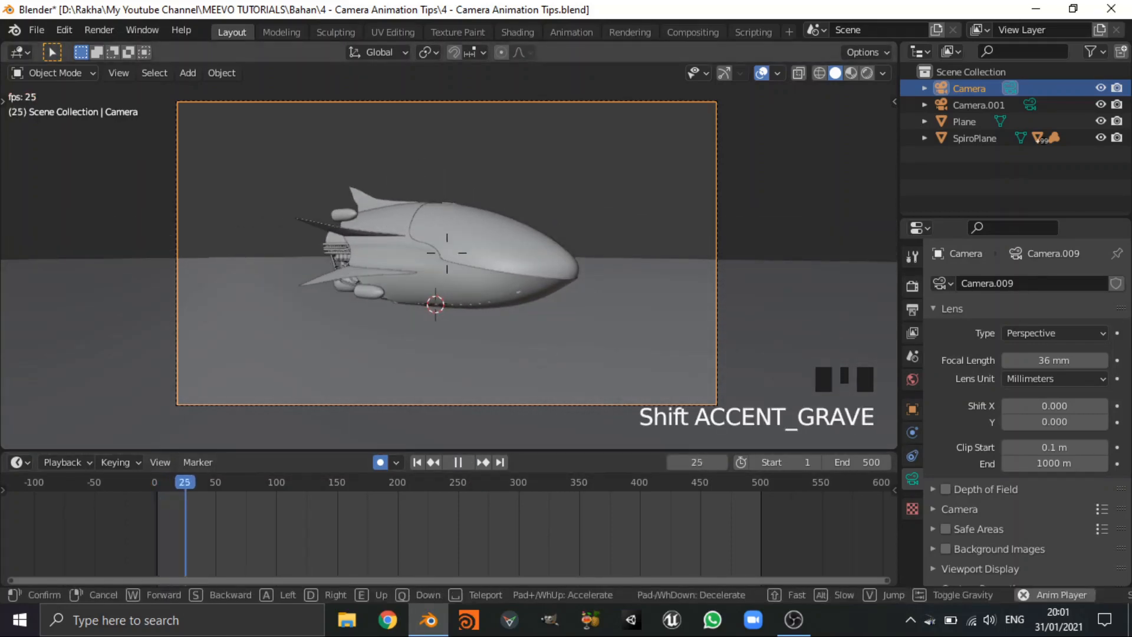
key("d")
key("e")
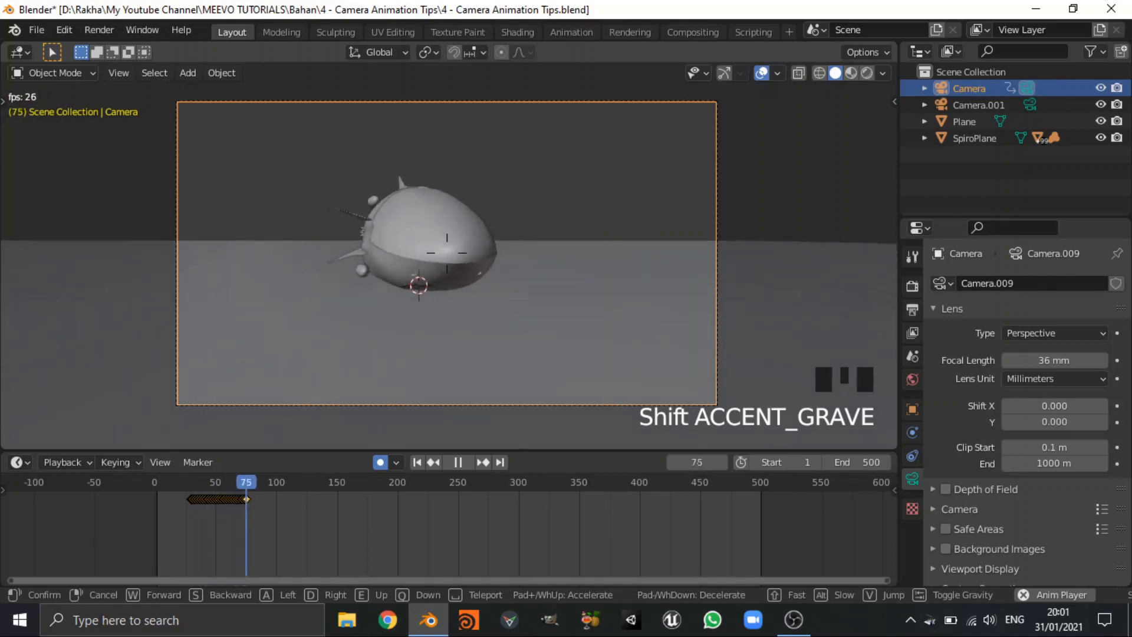
key("e")
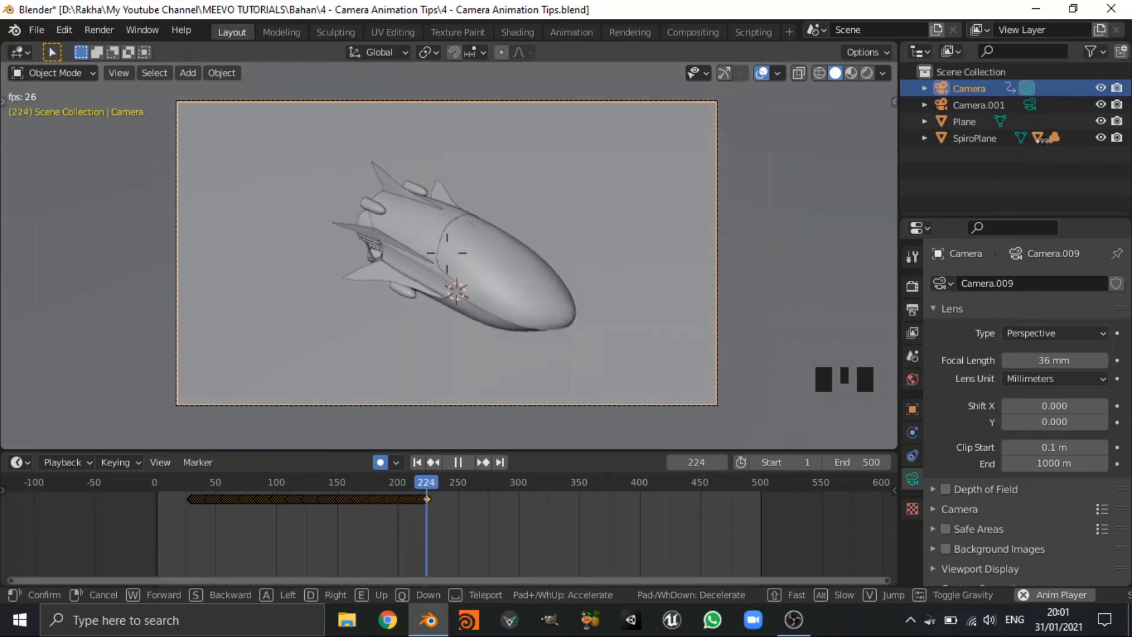
key("q")
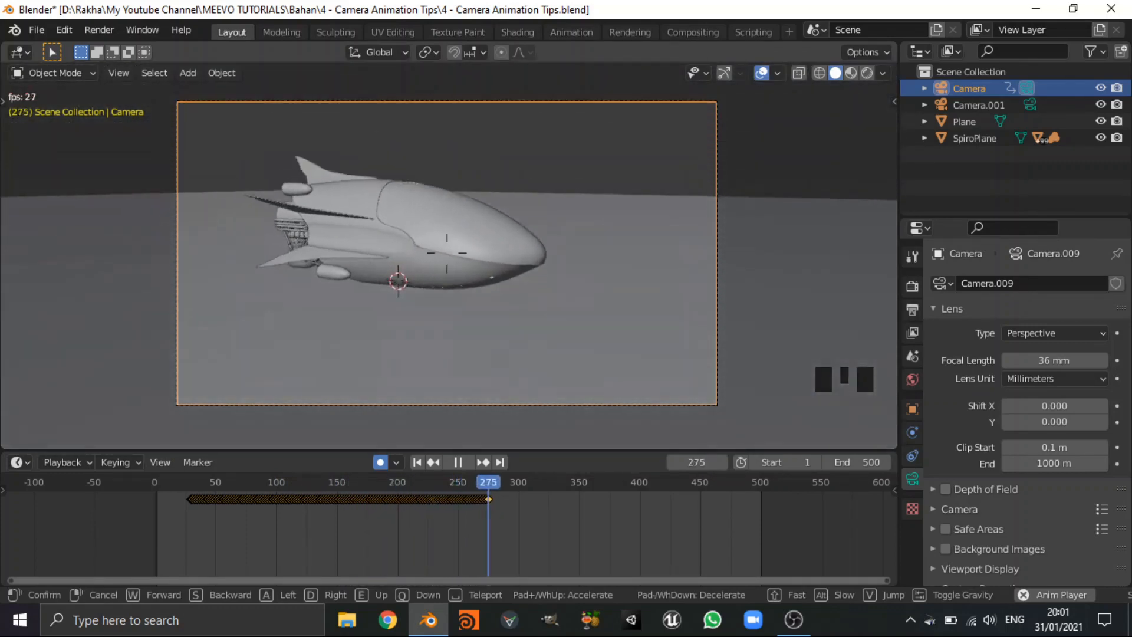
key("w")
key("a")
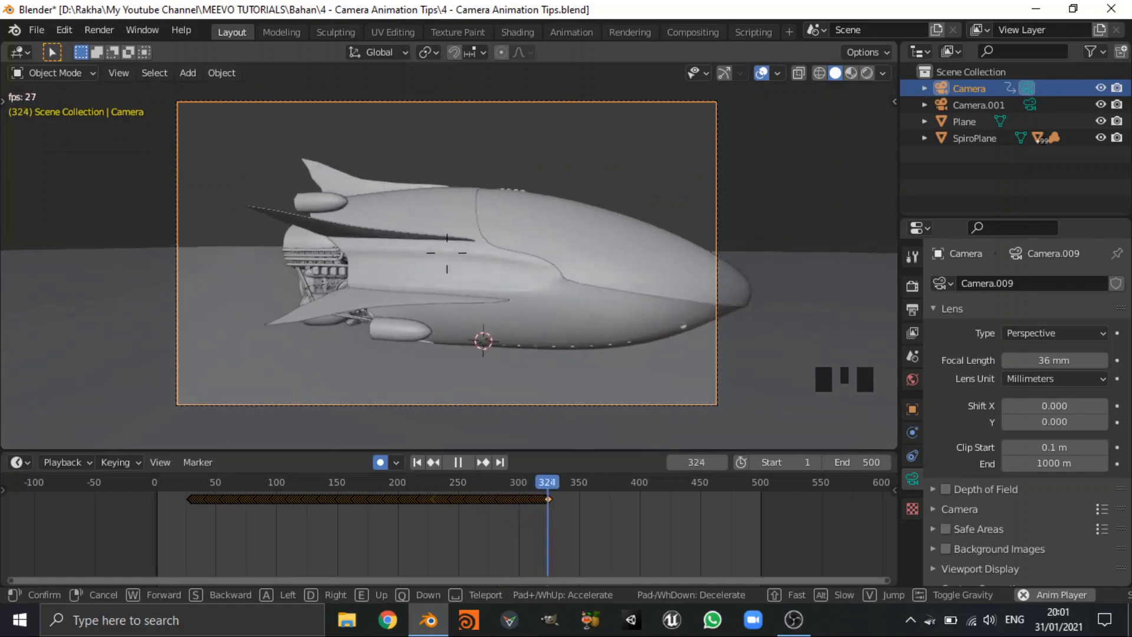
key("a")
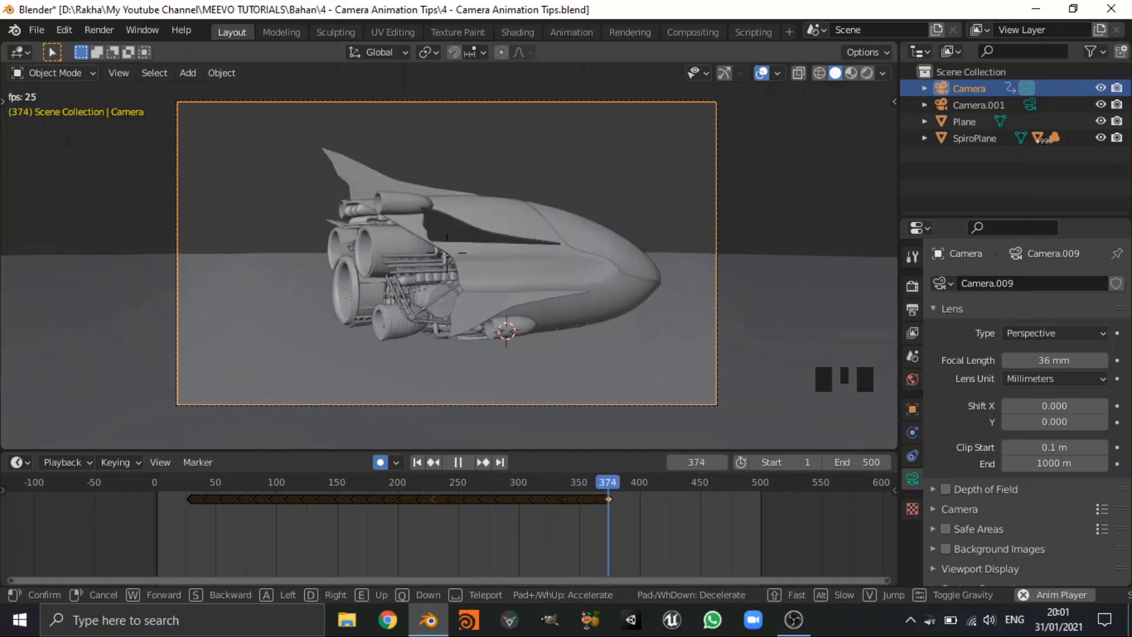
key("w")
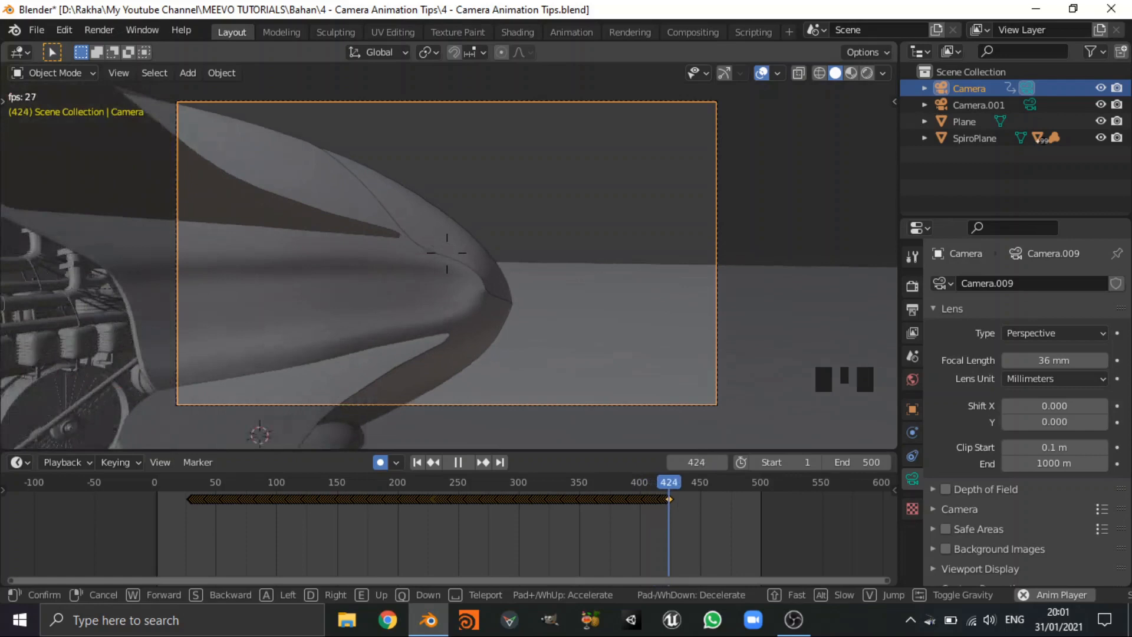
left_click(447, 252)
key("space")
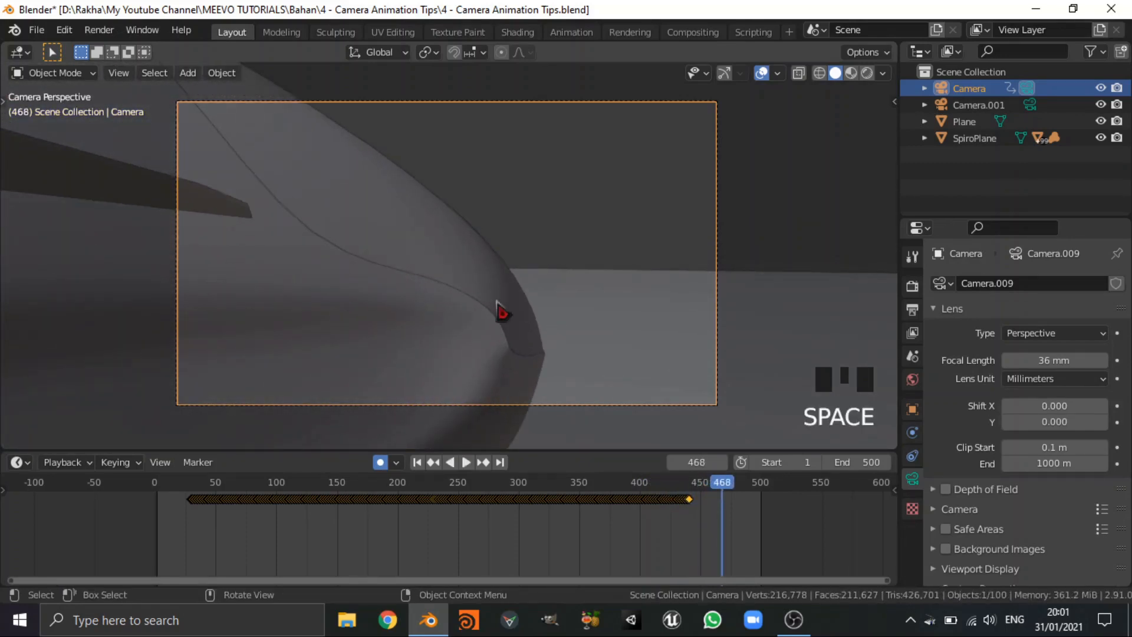
Play back the recorded flight from frame 1 and turn off Auto Keying
key("shift+Left")
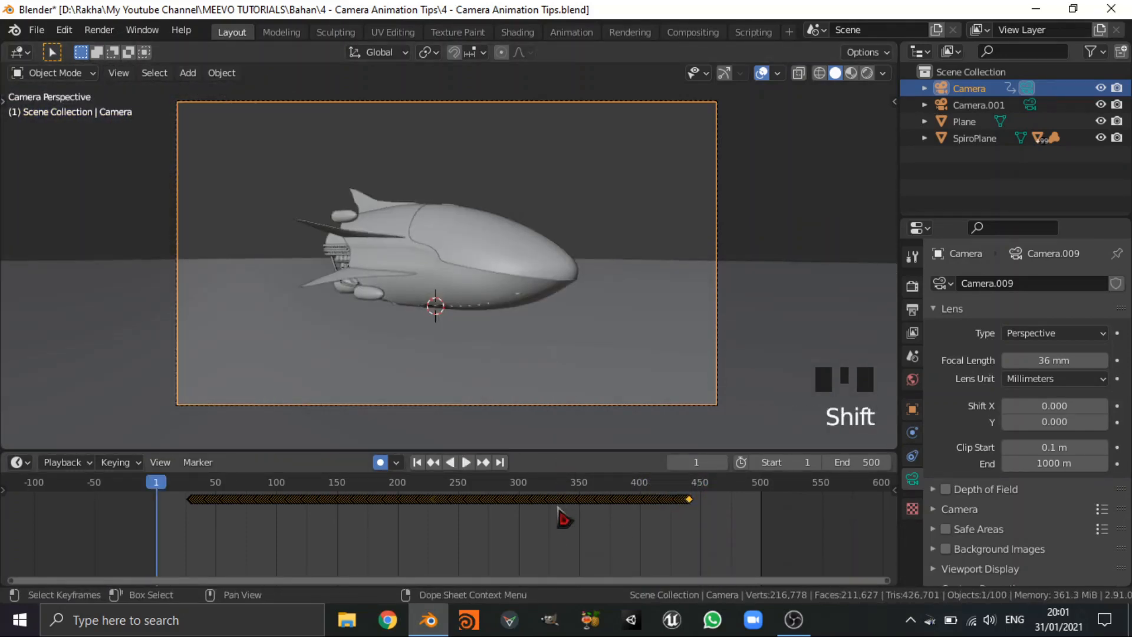
key("space")
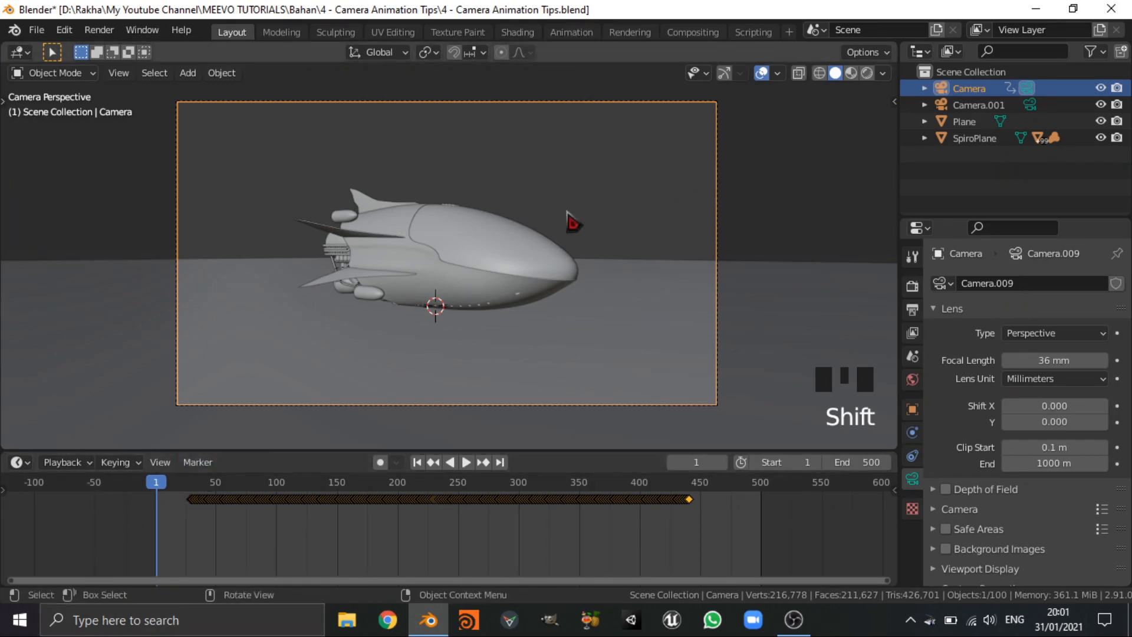
Insert Location & Rotation keyframes for the camera at frames 1 and 500
key("i")
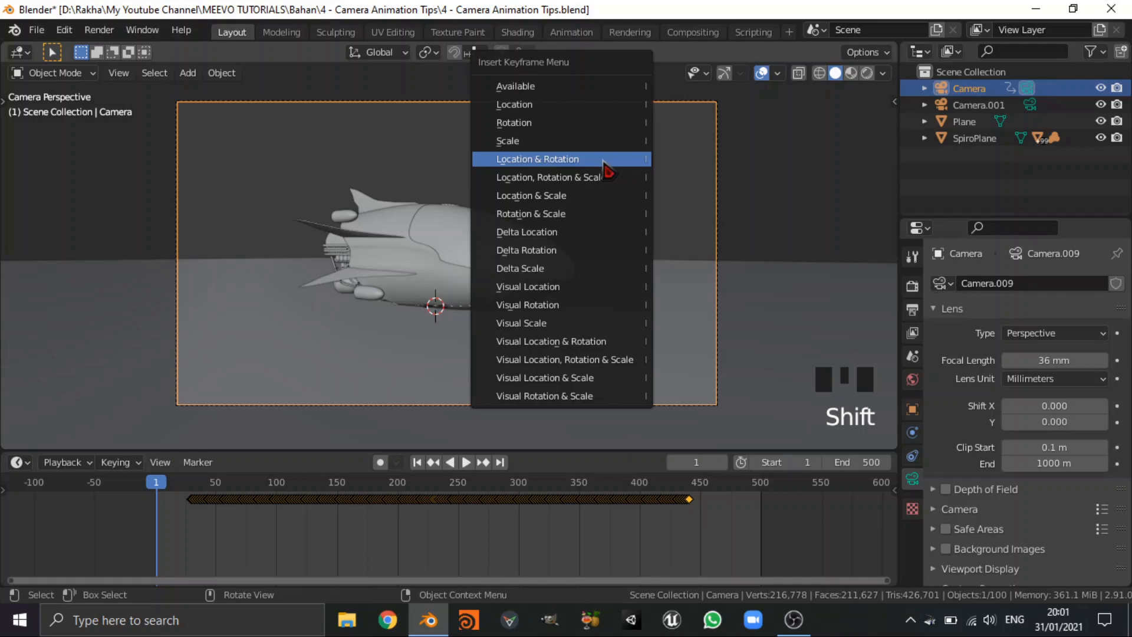
left_click(509, 167)
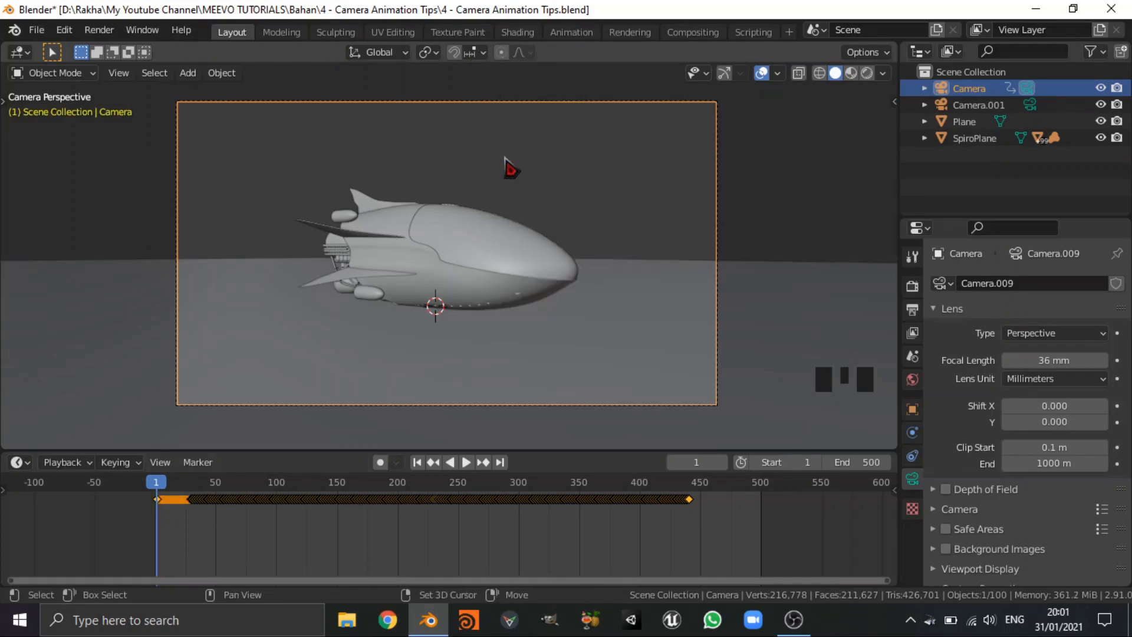
key("shift+Right")
key("i")
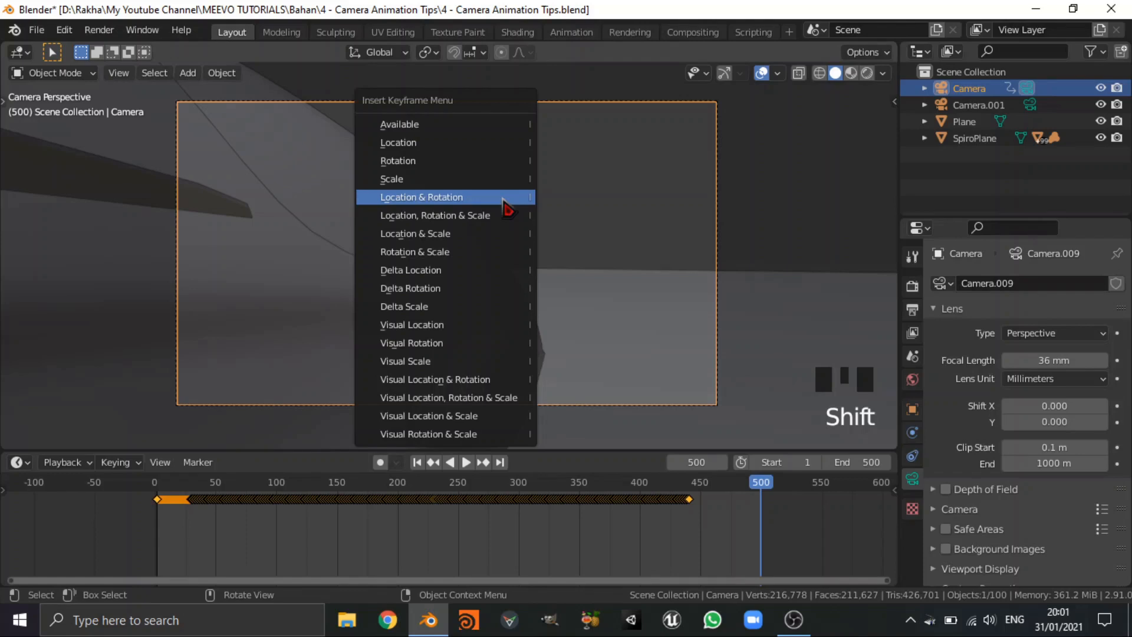
left_click(504, 201)
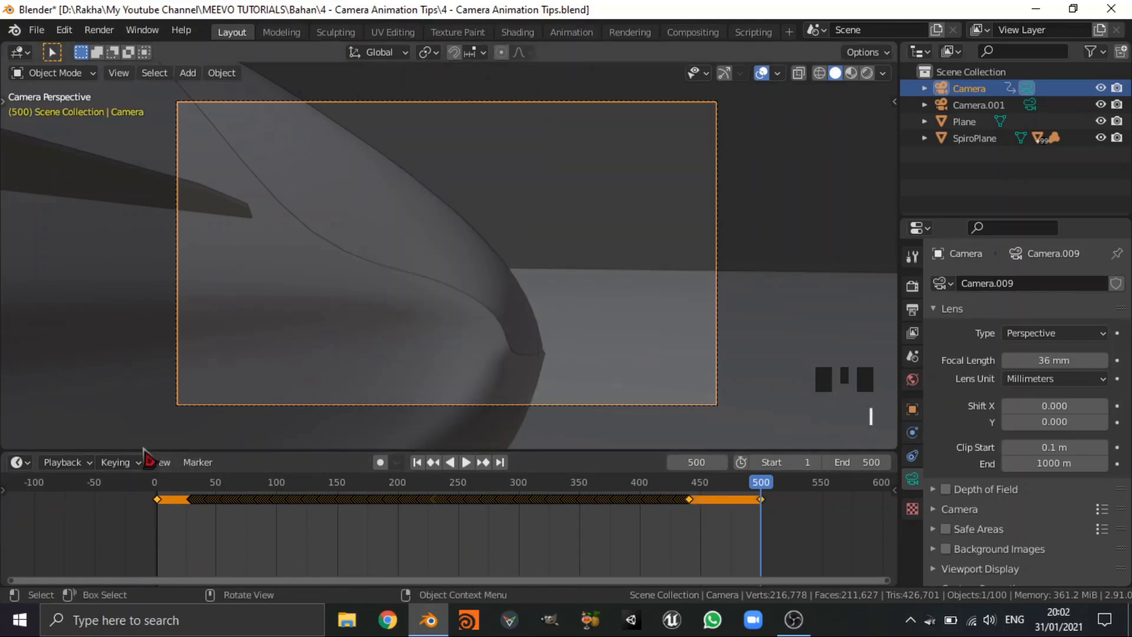
Scrub to frame 22, switch the timeline area to the Graph Editor and enlarge it
left_click_drag(310, 513, 189, 520)
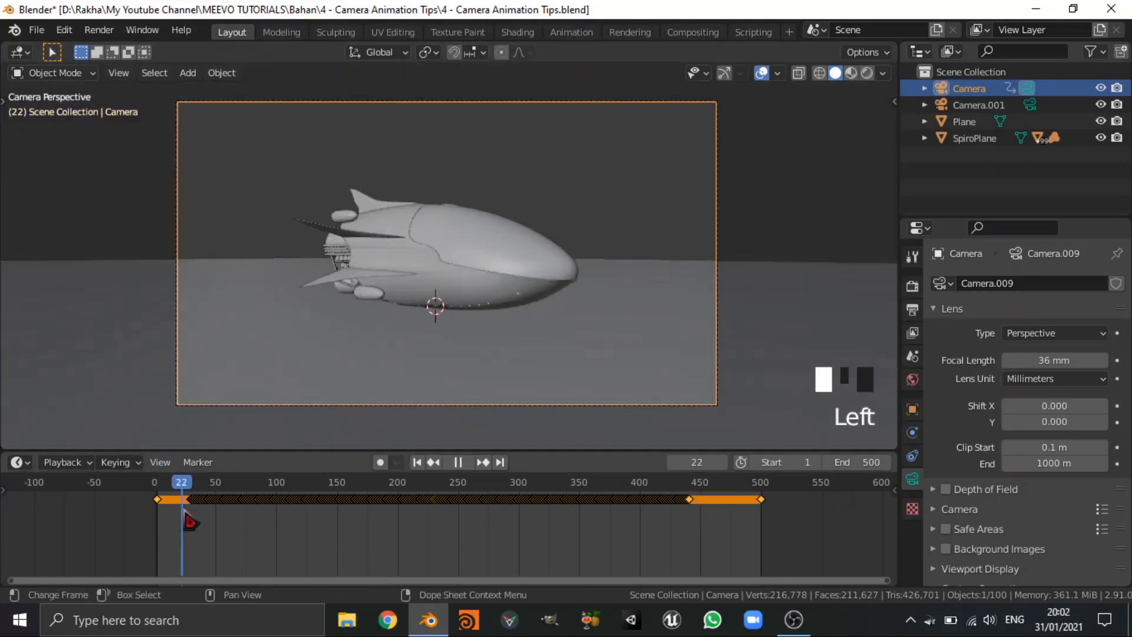
left_click(18, 462)
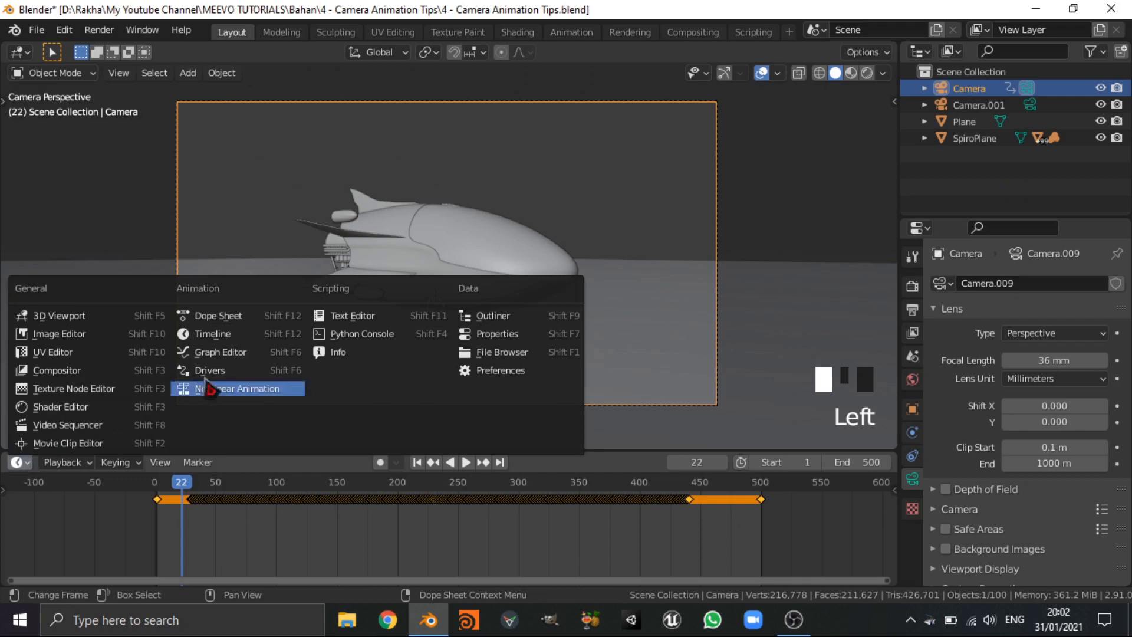
left_click(220, 352)
left_click_drag(318, 456, 319, 340)
Sample the keyframes on all the camera's animation curves
scroll(319, 316, "down", 3)
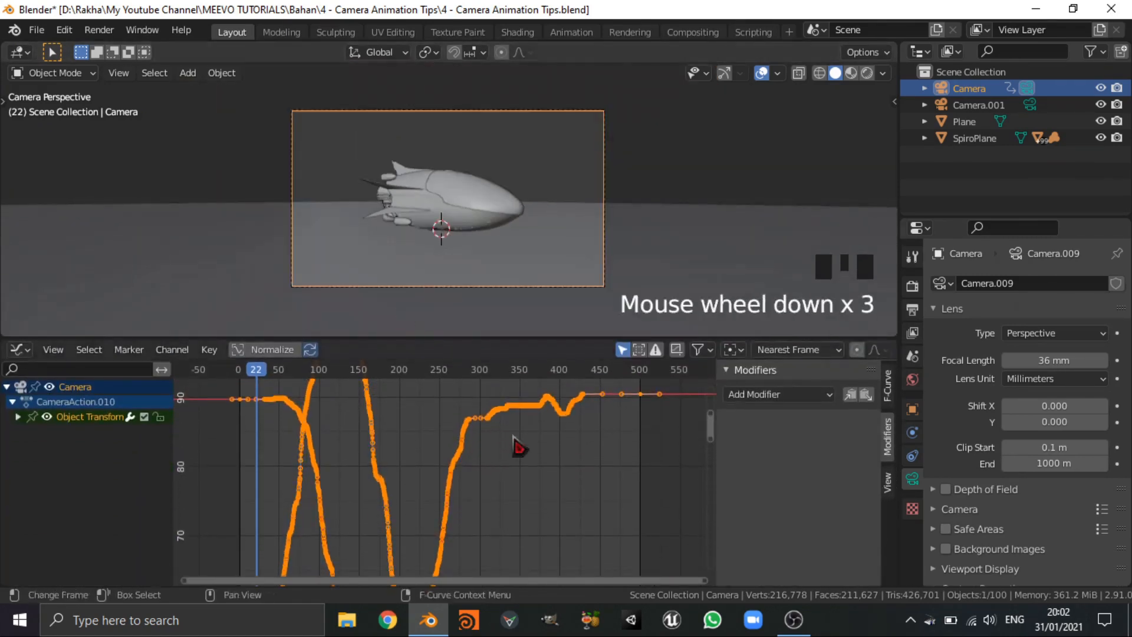
scroll(517, 448, "down", 3)
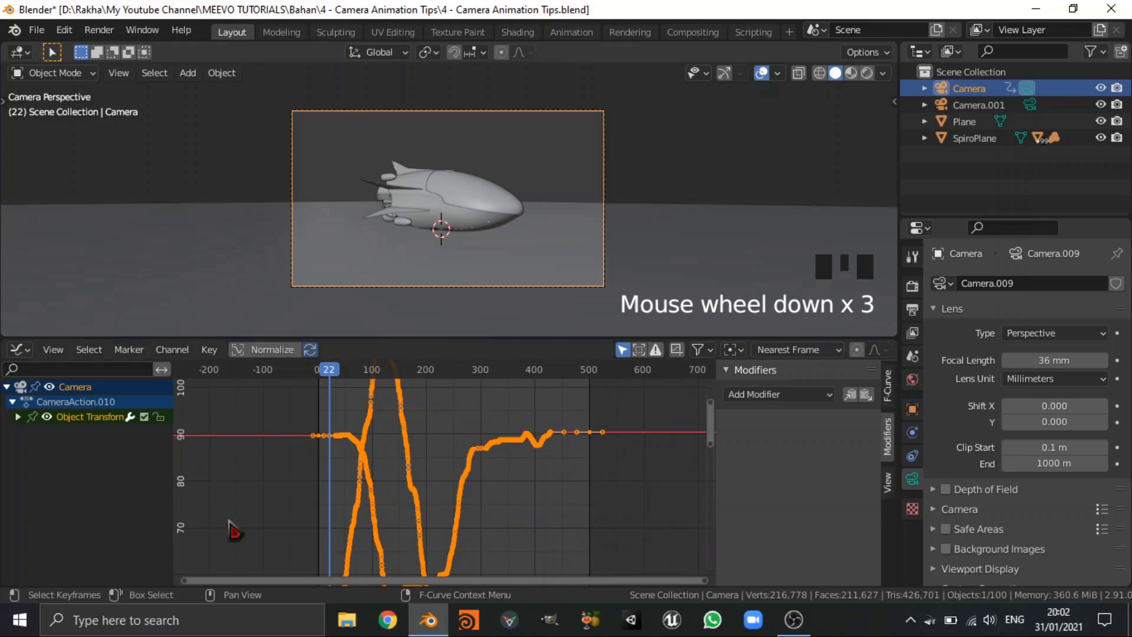
scroll(453, 444, "down", 5)
scroll(544, 469, "up", 14)
middle_click_drag(568, 475, 453, 518)
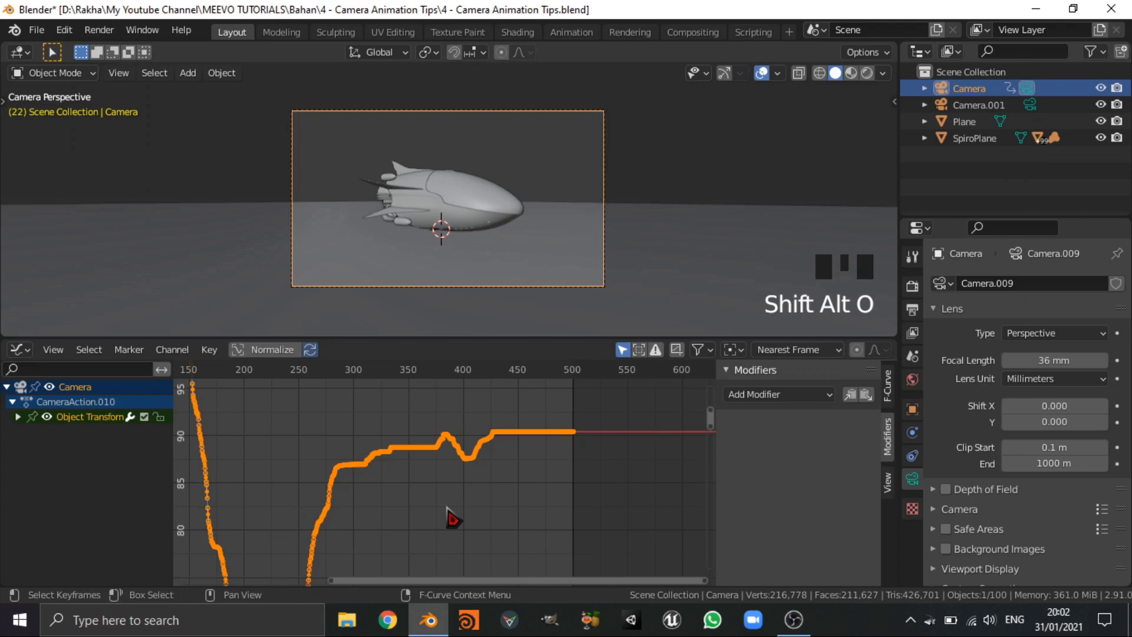
Undo and redo the keyframe sampling to compare the density of keys on the curves
scroll(448, 509, "up", 13)
middle_click_drag(545, 418, 227, 525)
scroll(472, 533, "up", 6)
scroll(316, 505, "up", 5)
key("ctrl+z")
key("ctrl+shift+z")
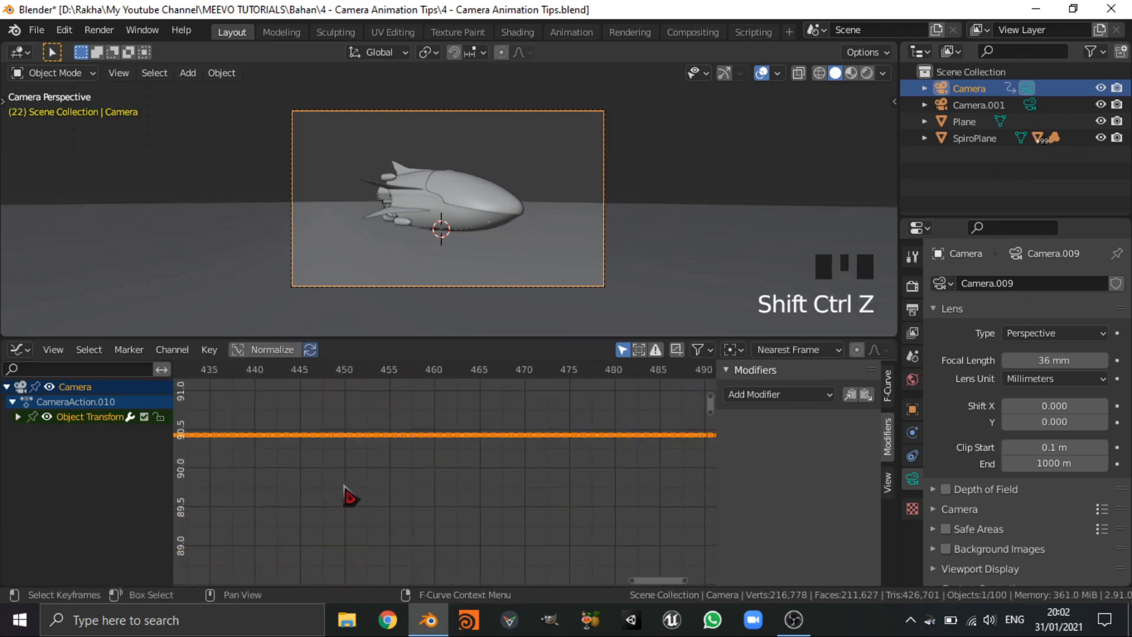
Smooth the camera's sampled animation curves by applying Smooth Keys 121 times
scroll(350, 497, "down", 15)
scroll(454, 466, "down", 3)
middle_click_drag(454, 465, 504, 499)
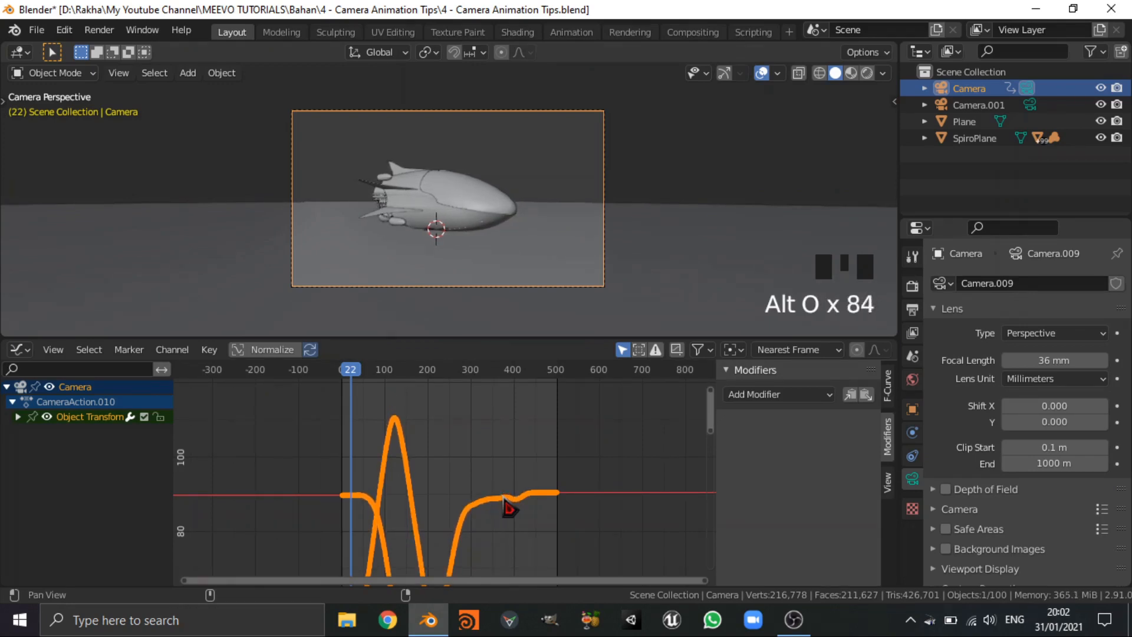
scroll(508, 509, "down", 8)
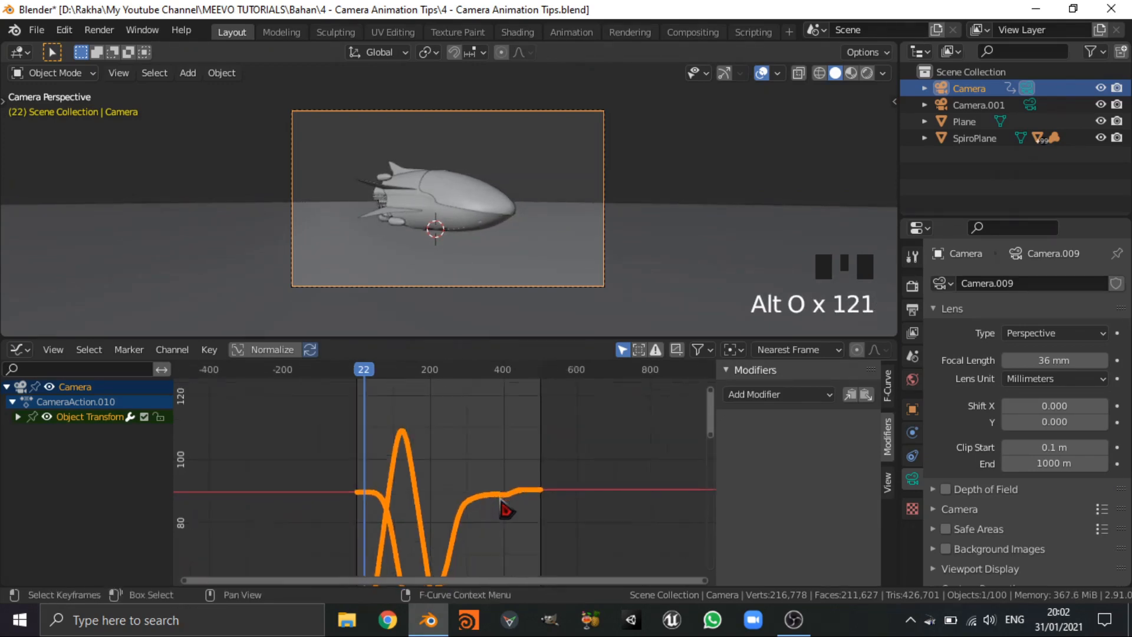
scroll(496, 453, "up", 8)
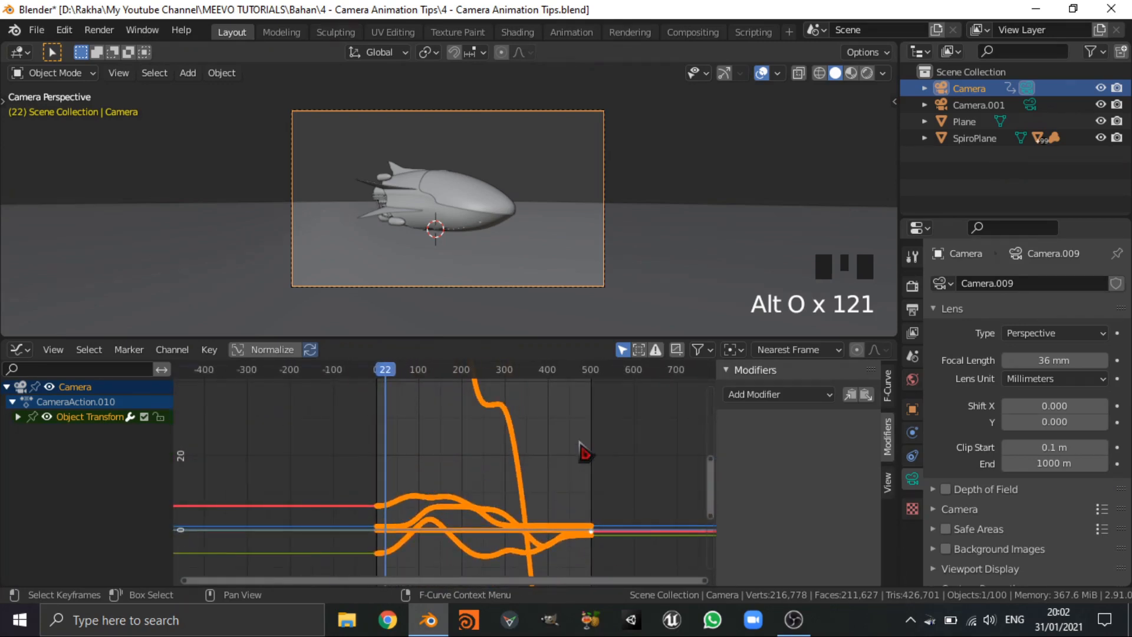
Deselect the curve keyframes, return to frame 1 and save the file
key("alt+a")
key("shift+Left")
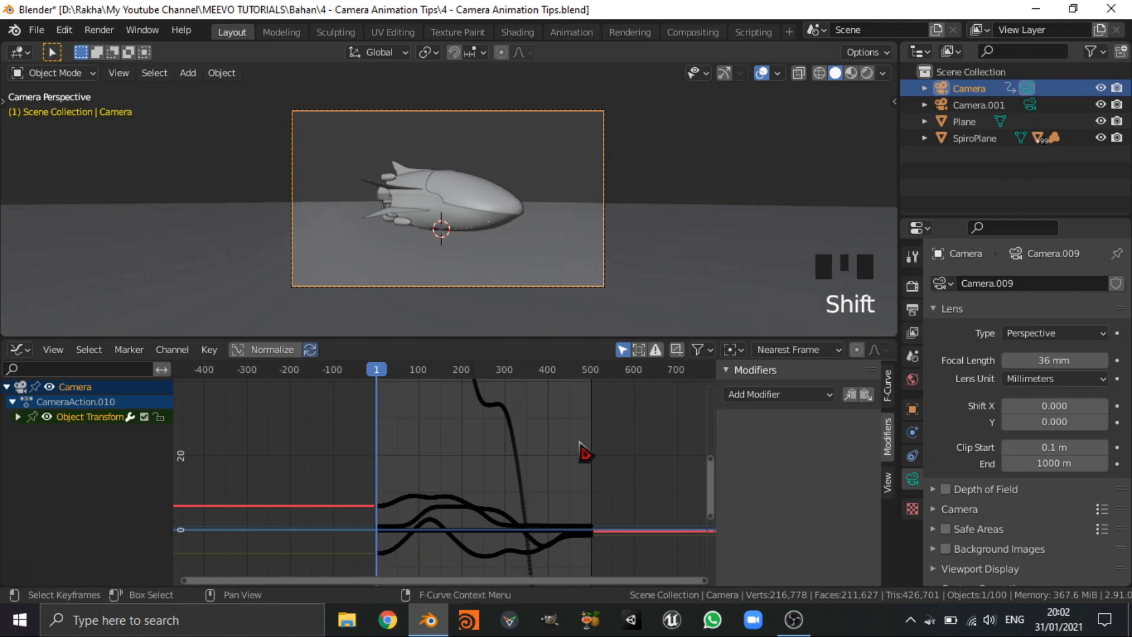
key("ctrl+s")
Shrink the Graph Editor to enlarge the camera view and play back the smoothed camera move
scroll(518, 255, "up", 2)
left_click_drag(496, 339, 485, 510)
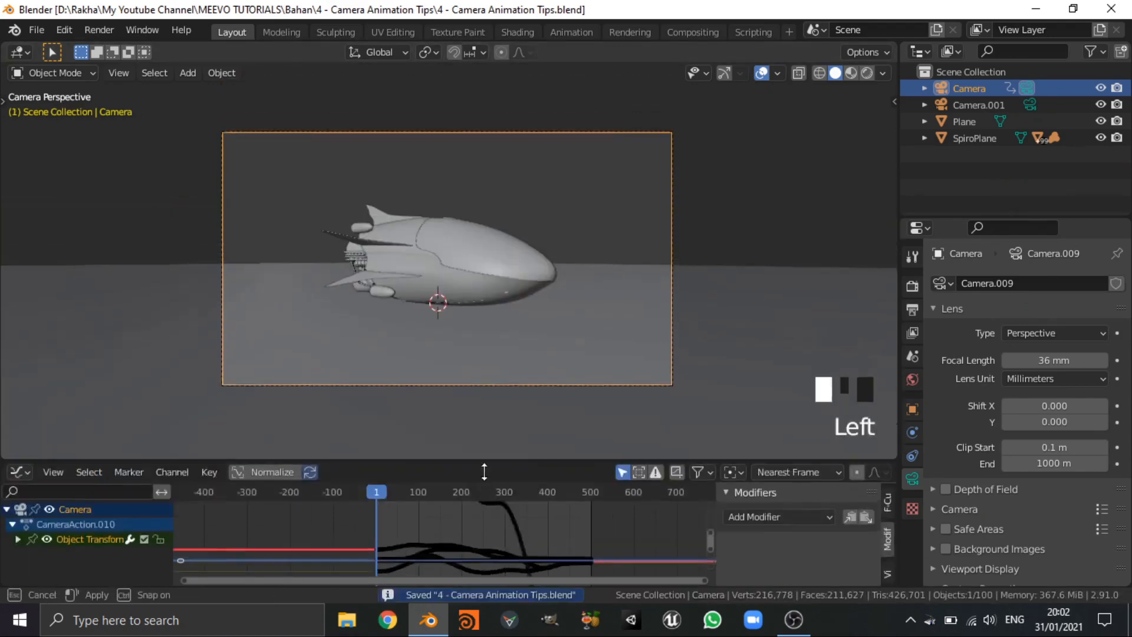
scroll(505, 417, "up", 2)
key("space")
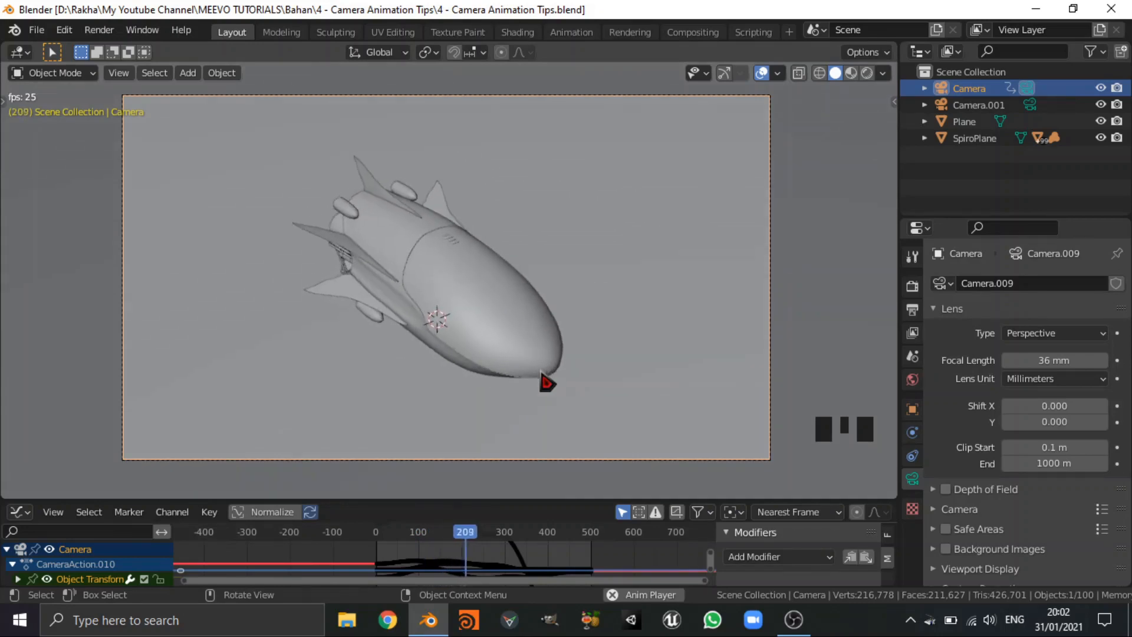
key("space")
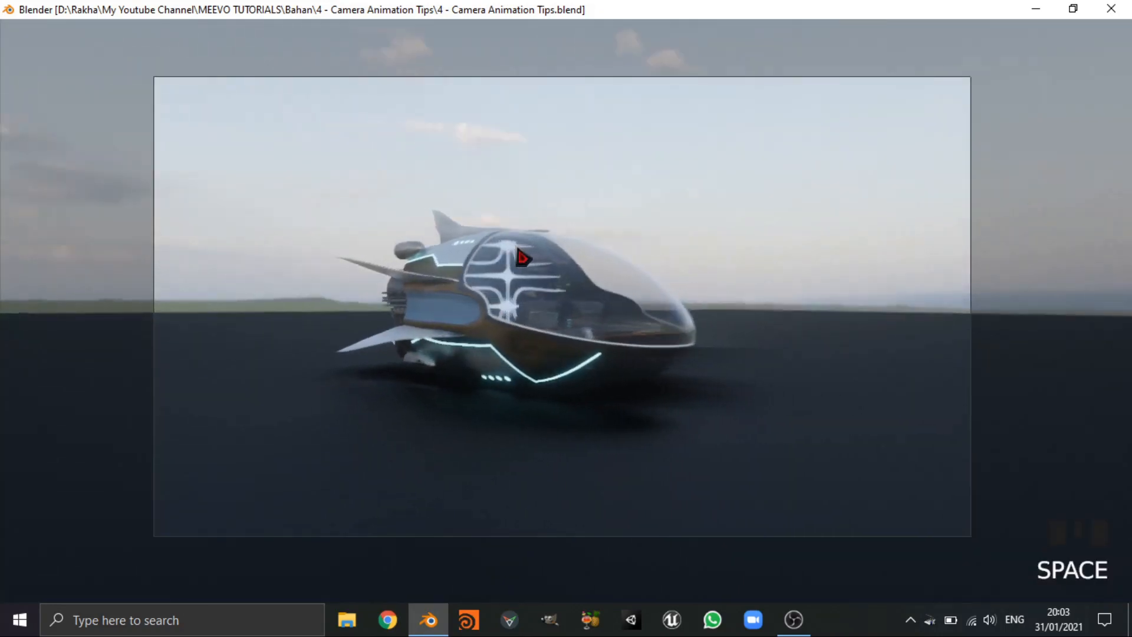